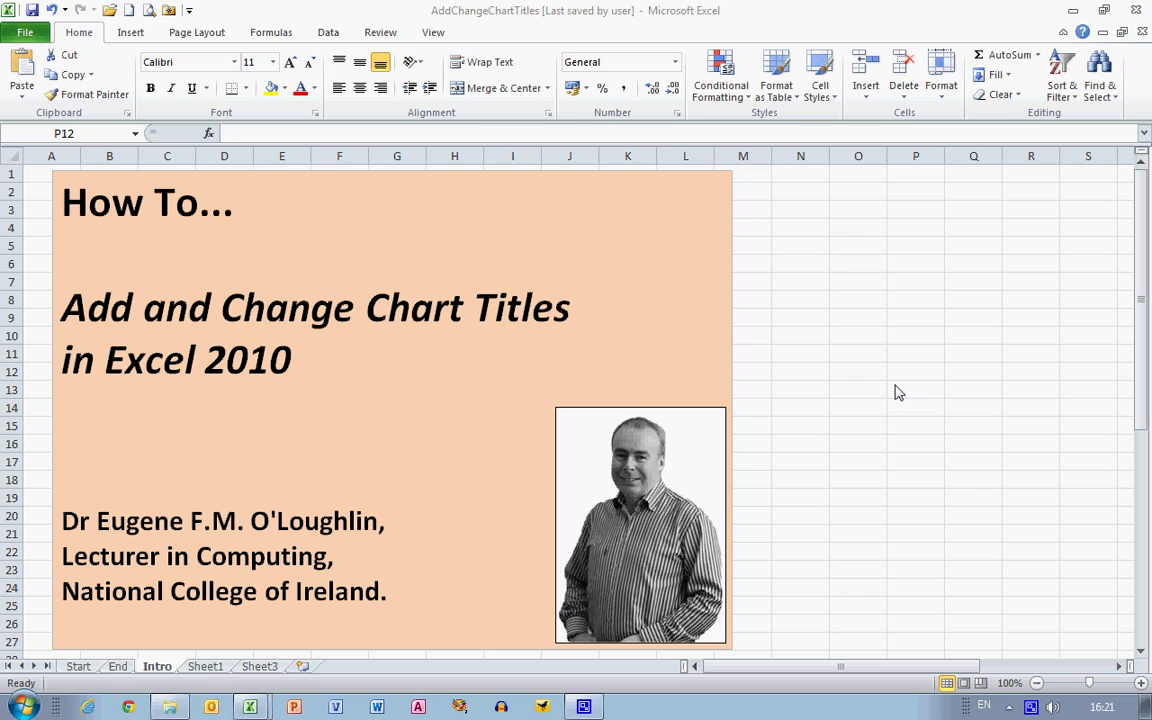
Step: Preview the finished fruit sales chart on the End sheet
click(118, 667)
click(118, 667)
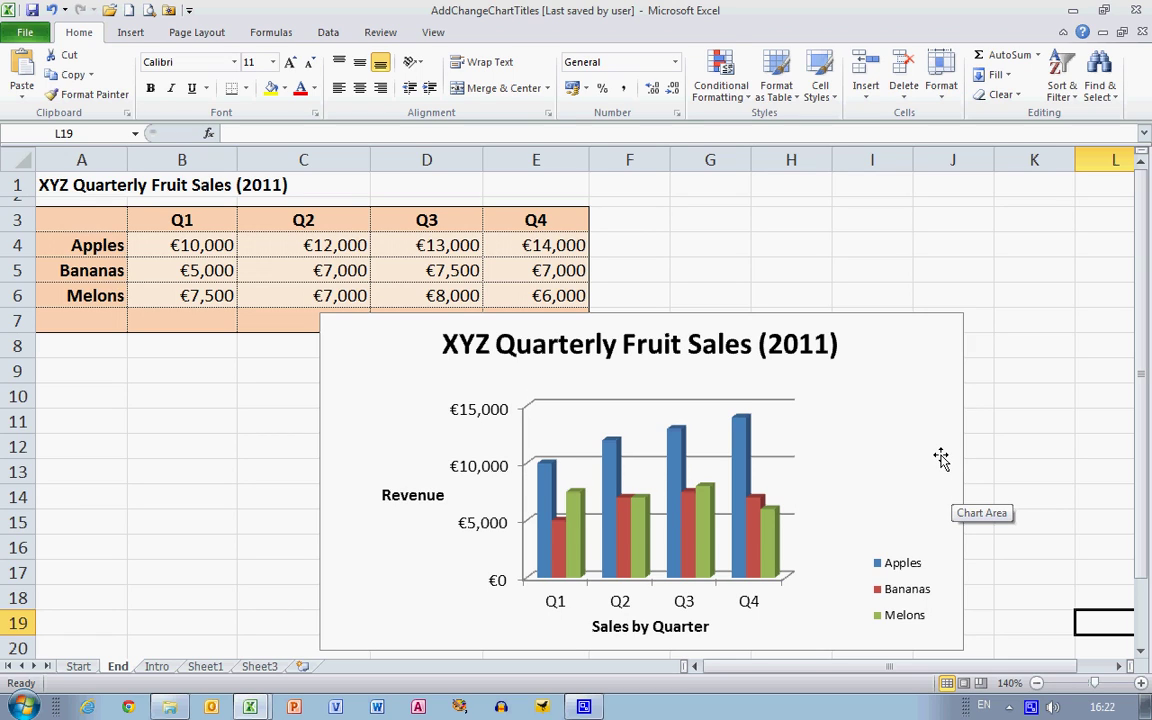
Step: Switch to the Start sheet holding only the quarterly fruit sales table
click(79, 667)
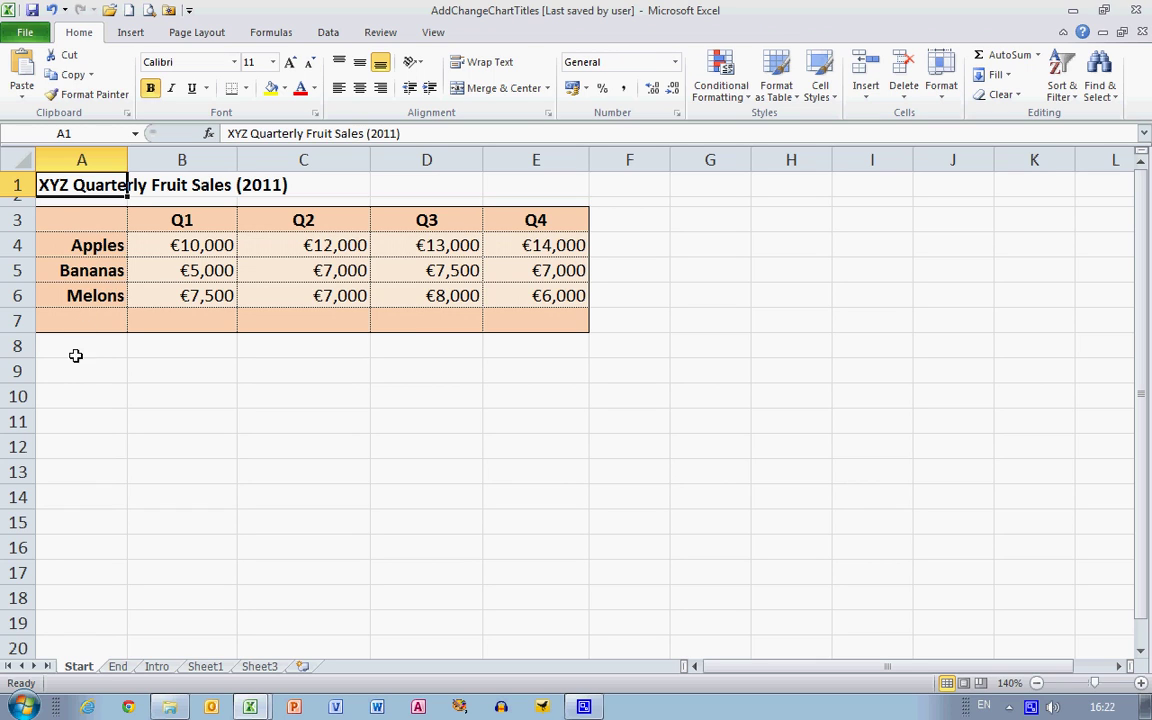
Step: Select A3:E6 and insert a 3-D Clustered Column chart from it
drag(91, 219, 497, 291)
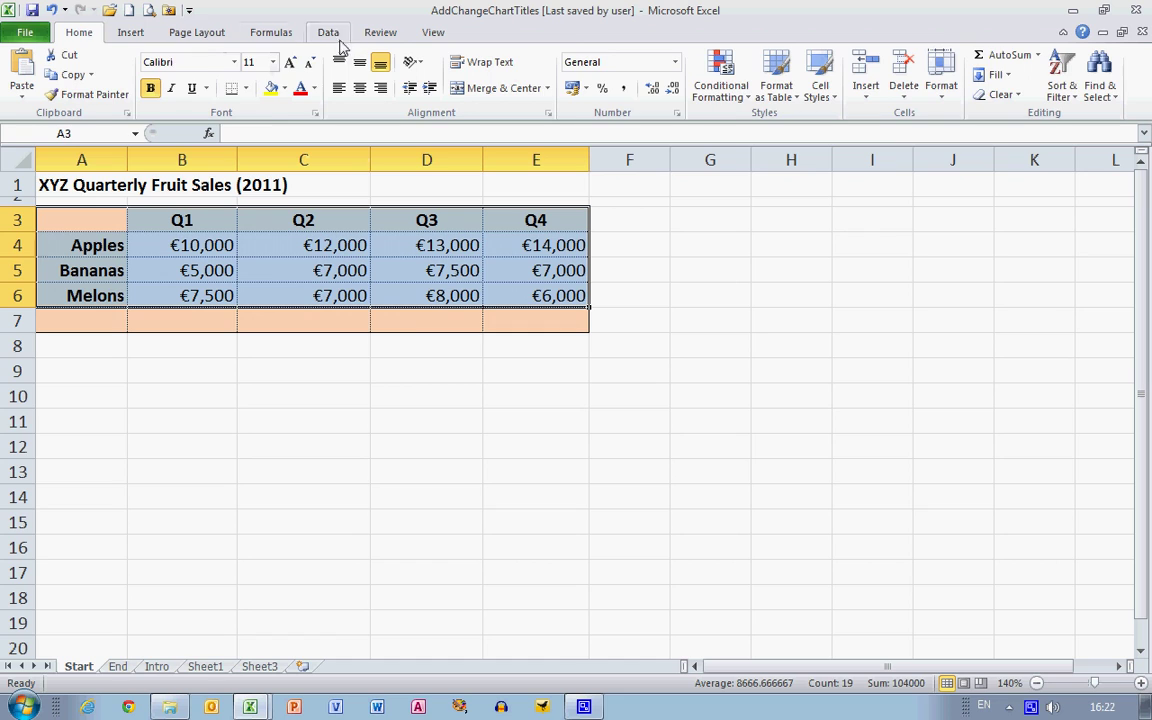
click(136, 34)
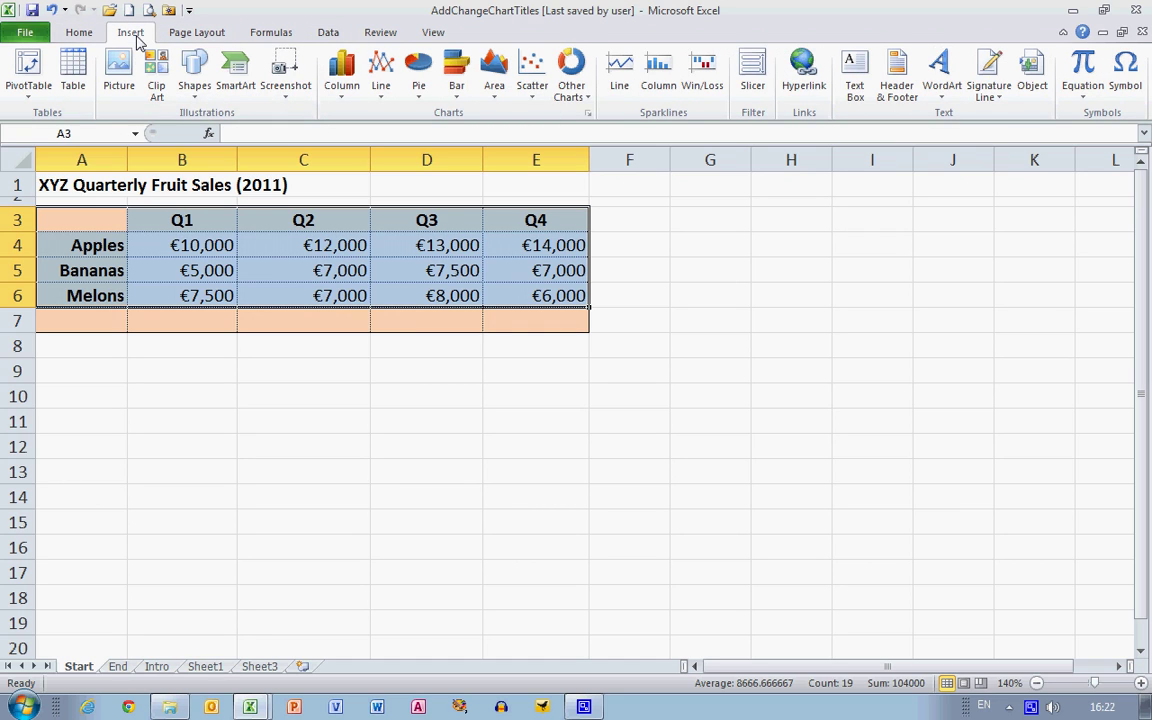
click(348, 88)
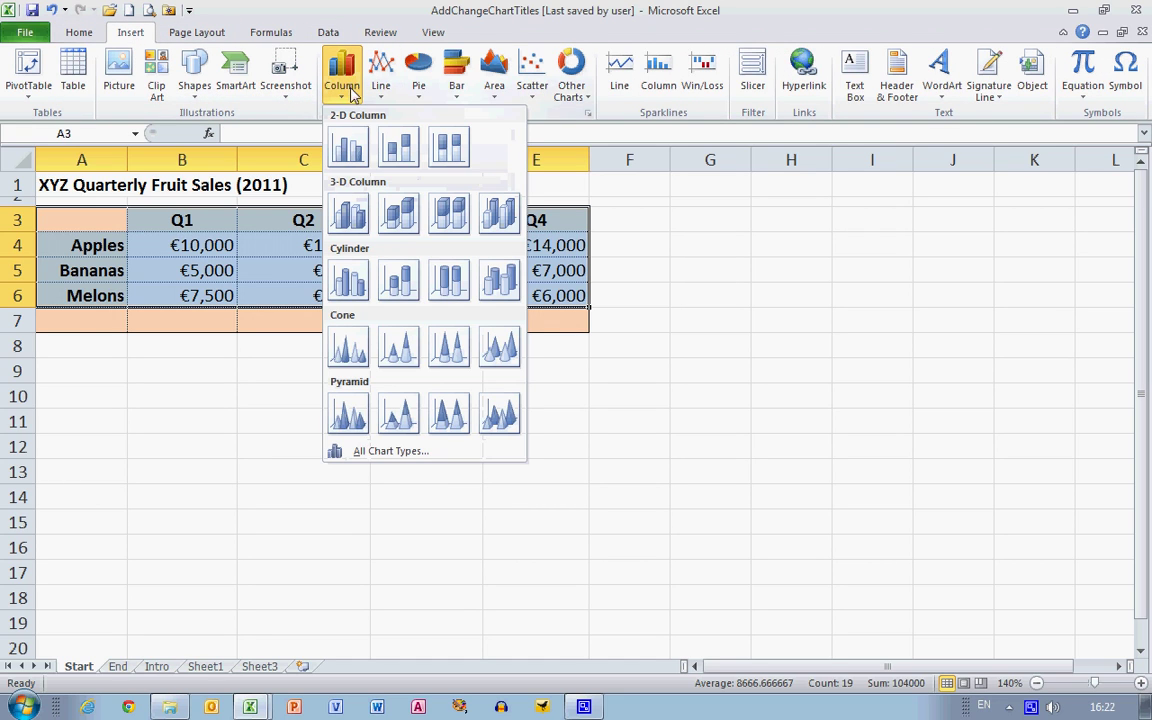
click(350, 218)
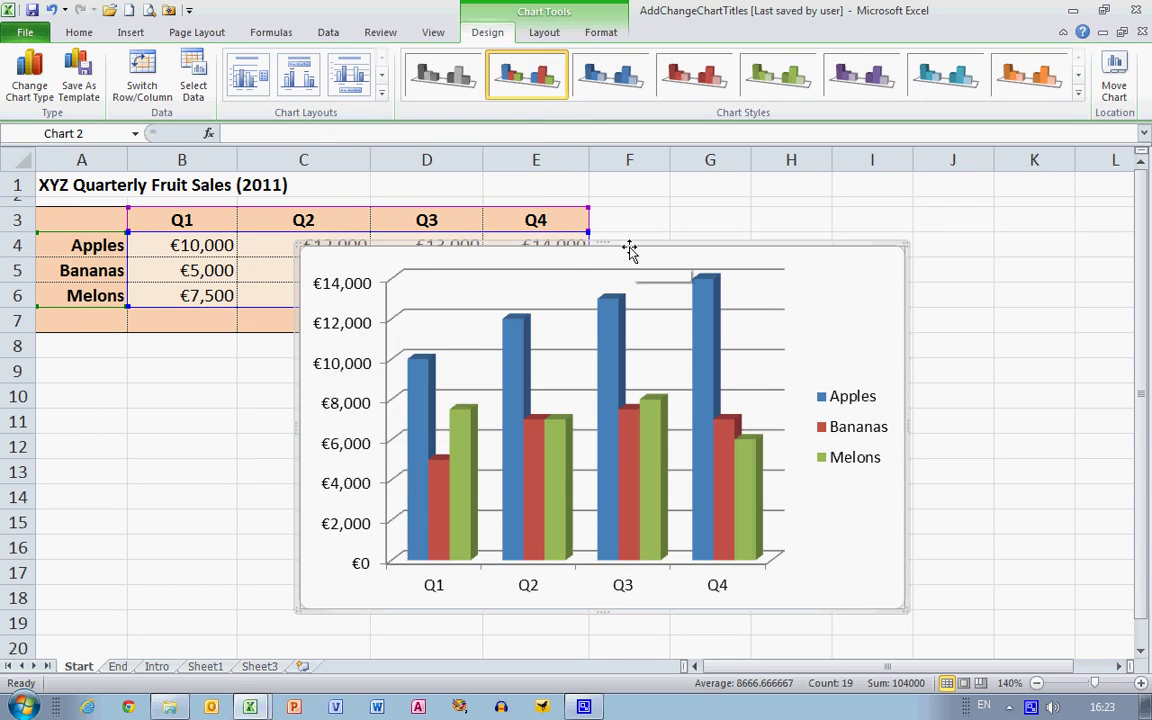
Step: Drag the new chart down so it sits below the fruit sales table
drag(627, 248, 587, 283)
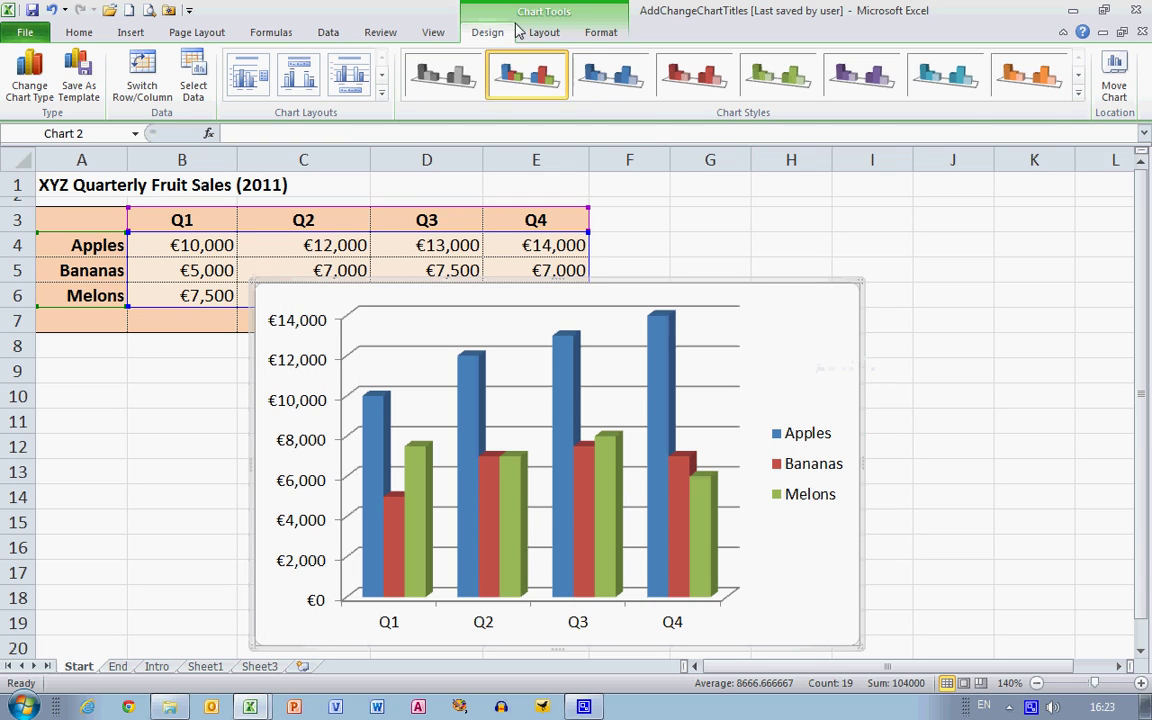
click(545, 33)
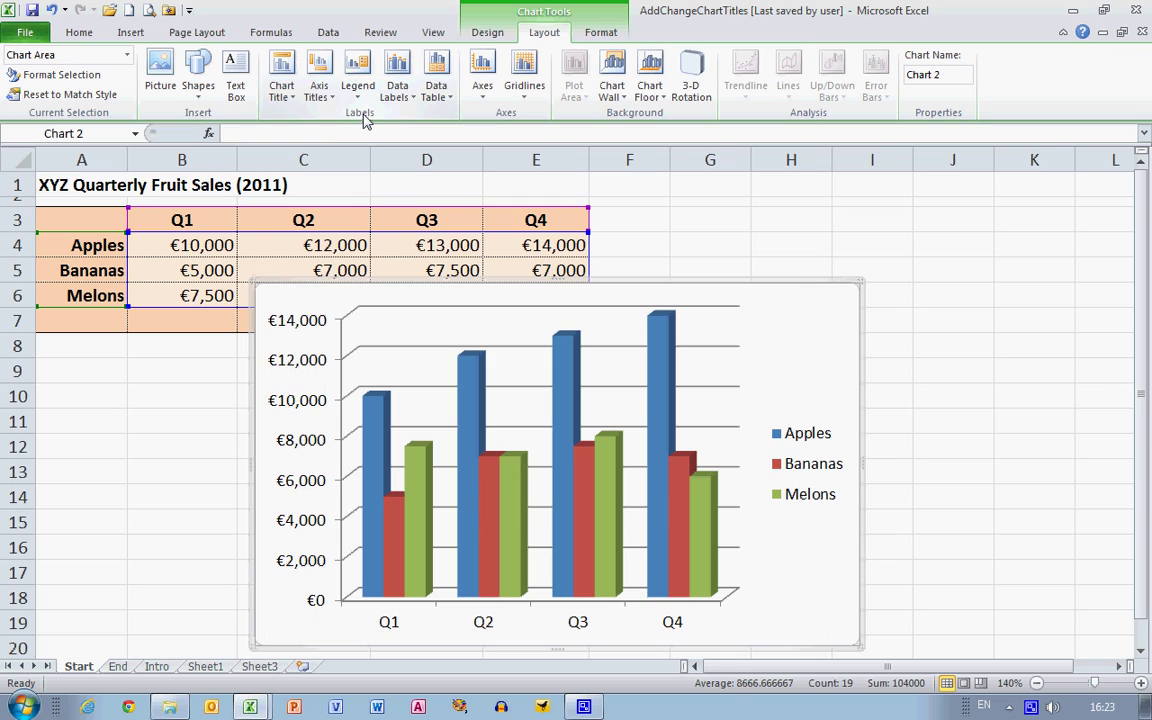
Step: Add an Above Chart title placeholder reading 'Chart Title'
click(290, 102)
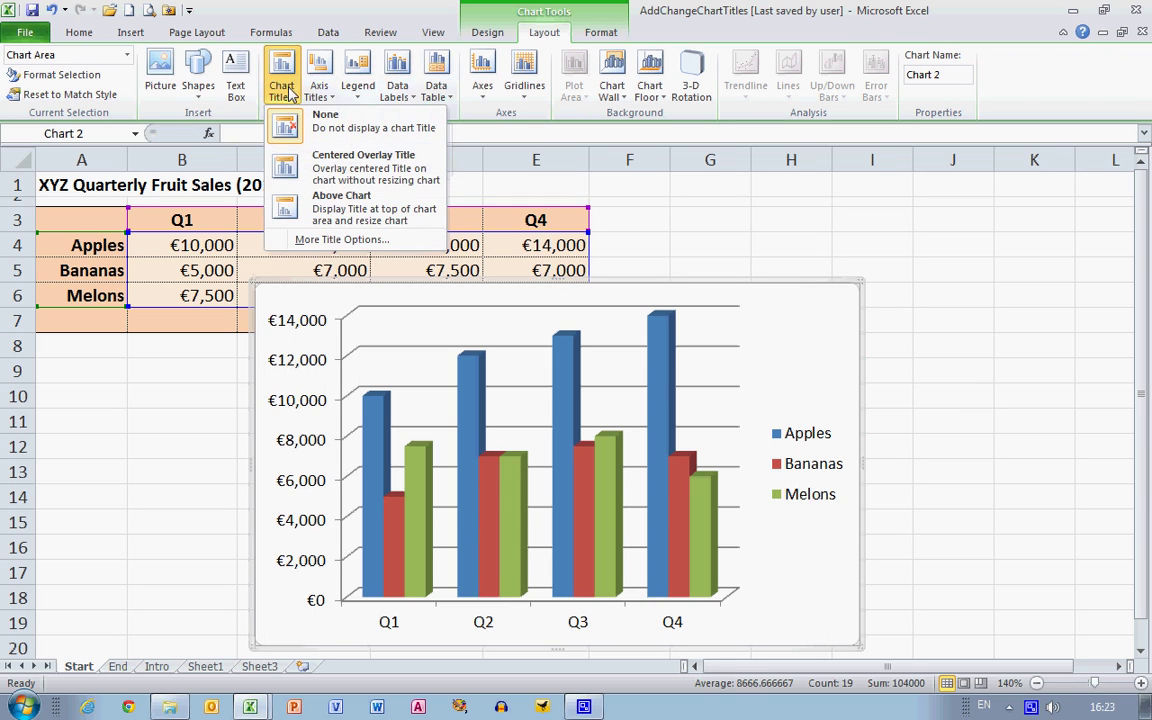
click(414, 210)
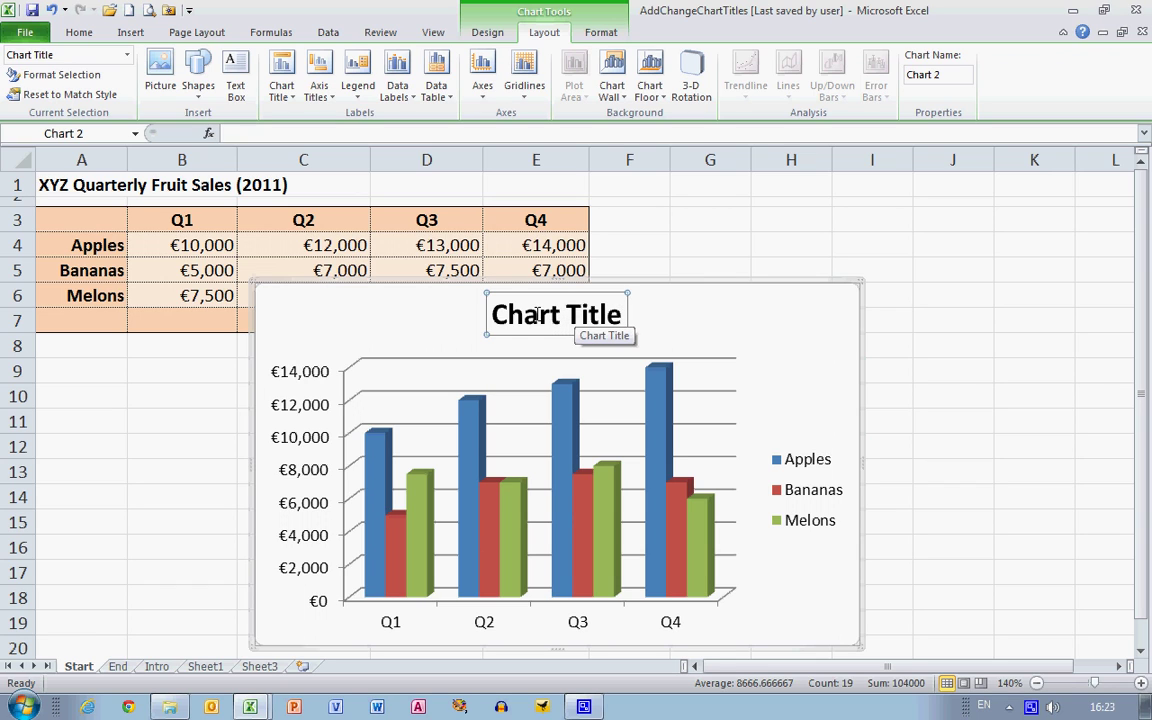
click(74, 186)
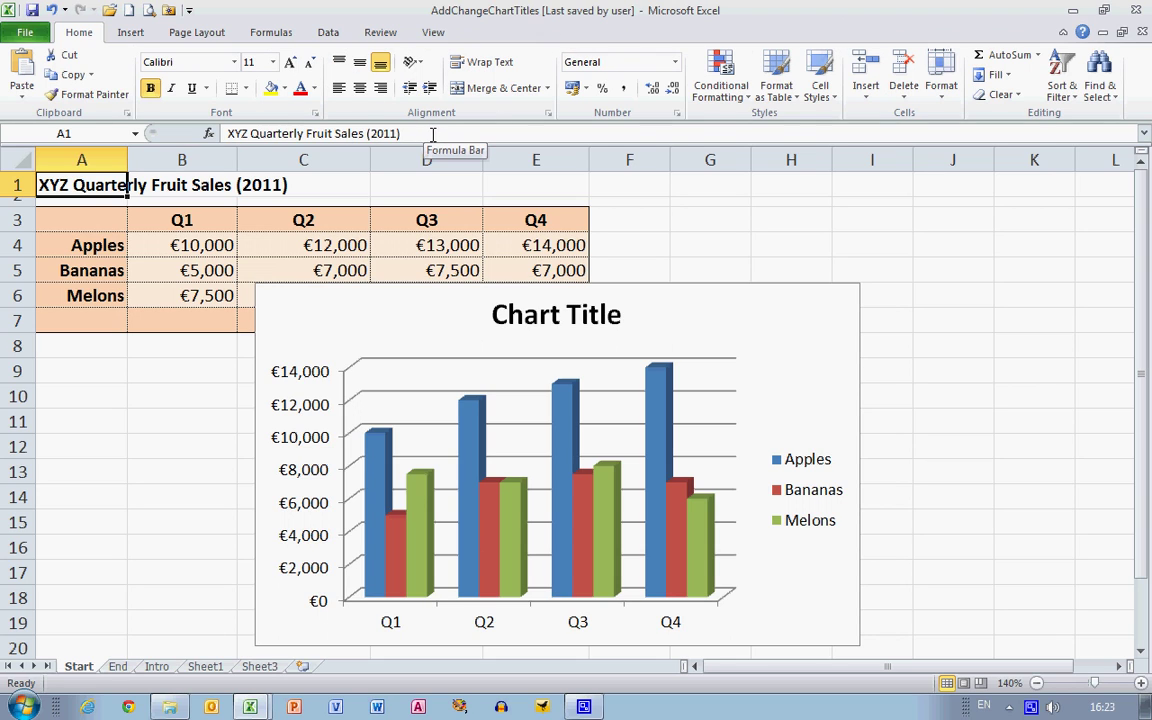
Step: Copy A1's heading into the chart title so it reads 'XYZ Quarterly Fruit Sales (2011)'
drag(424, 133, 222, 133)
right_click(305, 132)
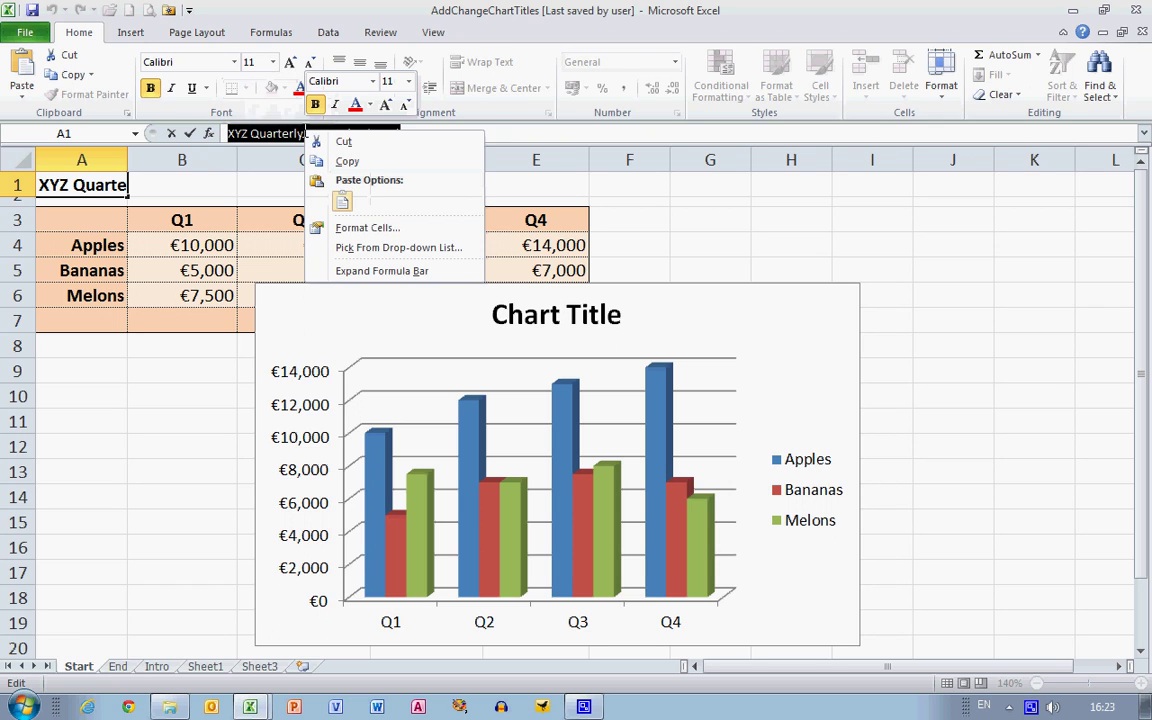
click(368, 162)
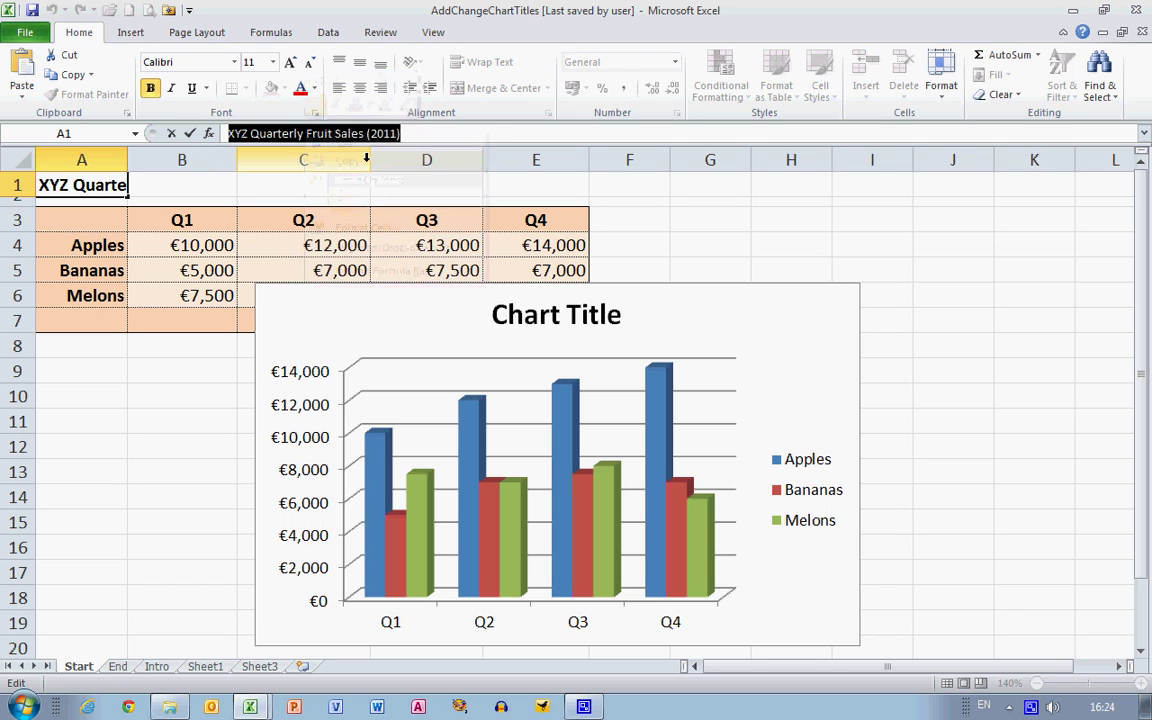
click(556, 314)
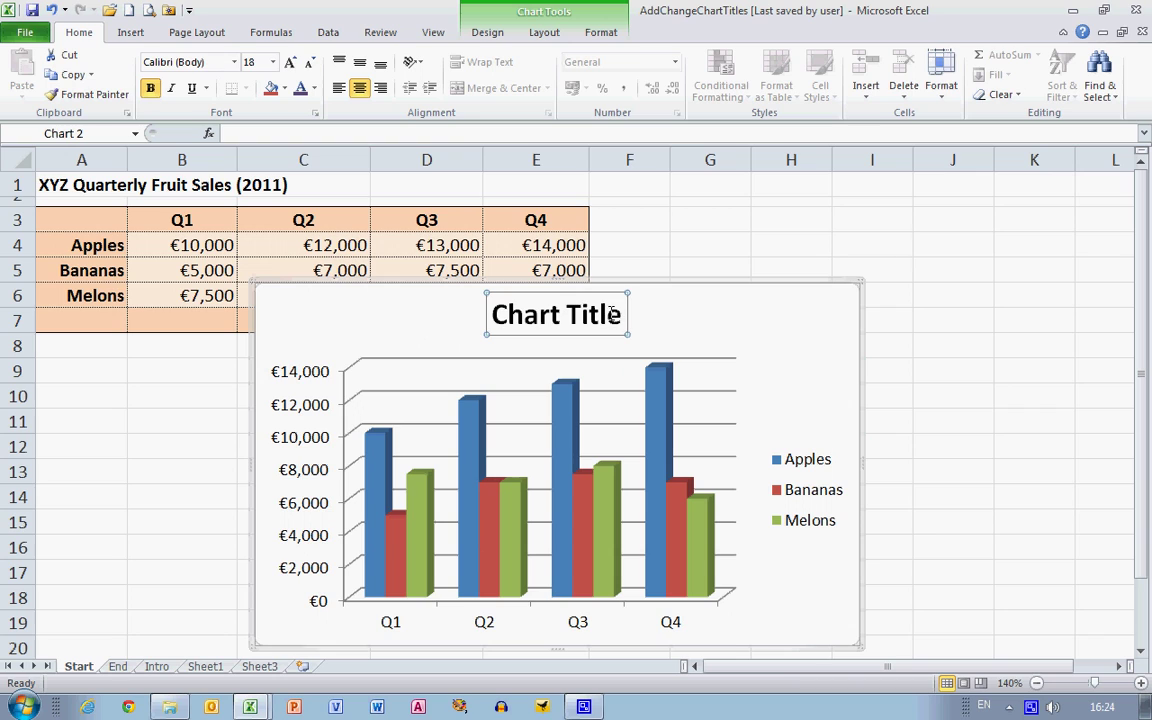
drag(623, 315, 490, 316)
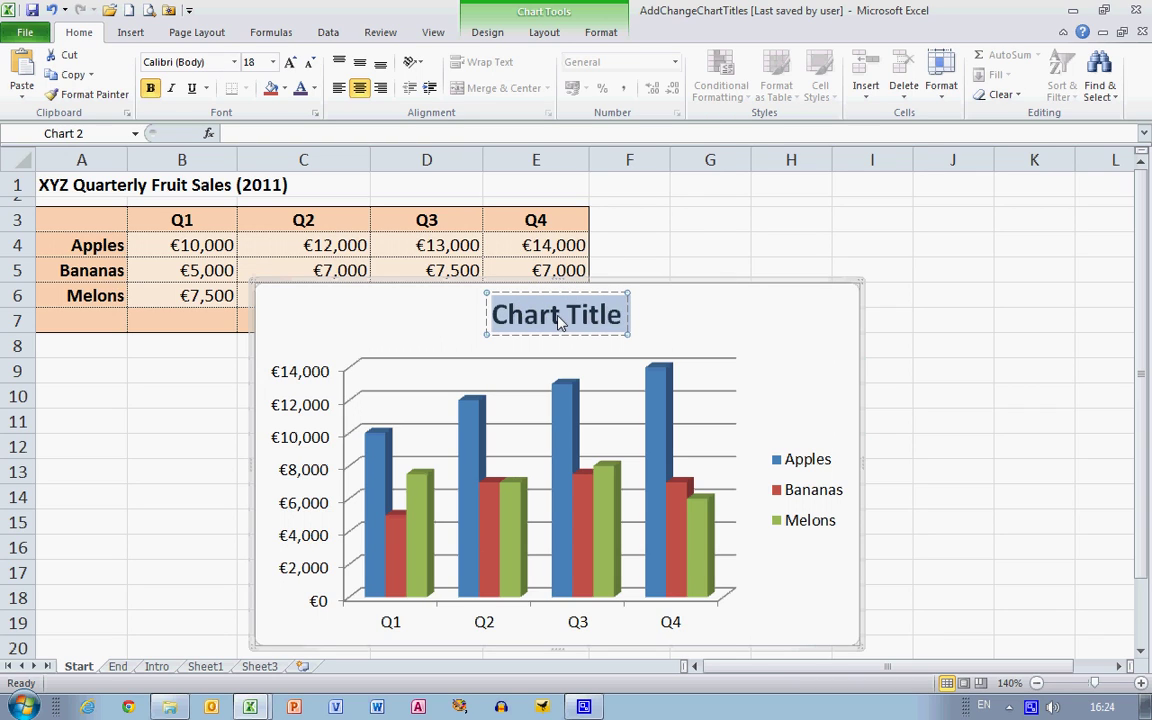
key(ctrl+v)
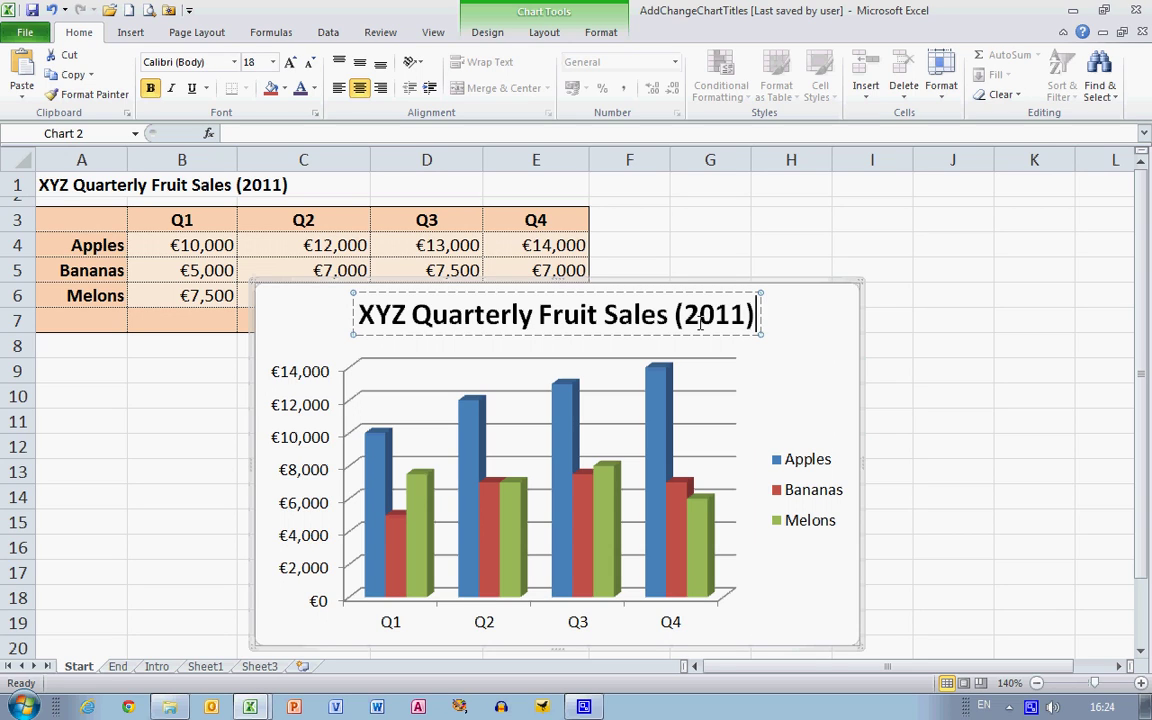
click(812, 319)
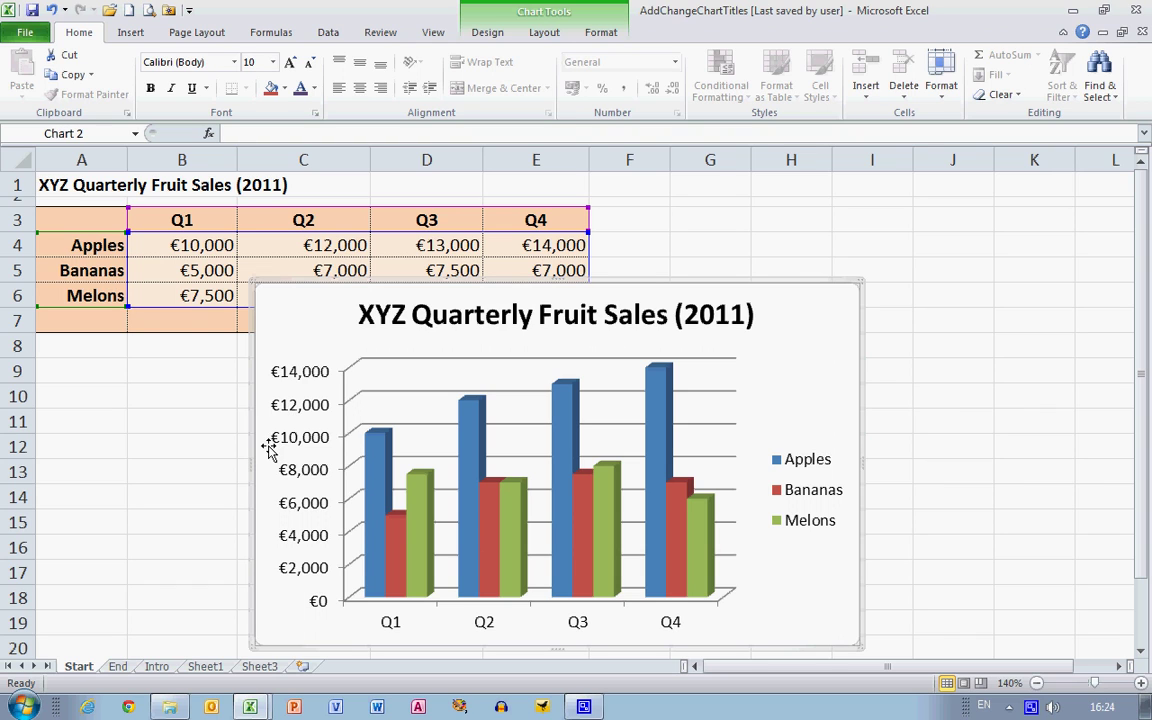
Step: Add a Primary Horizontal Axis Title placed below the axis
click(542, 13)
click(546, 38)
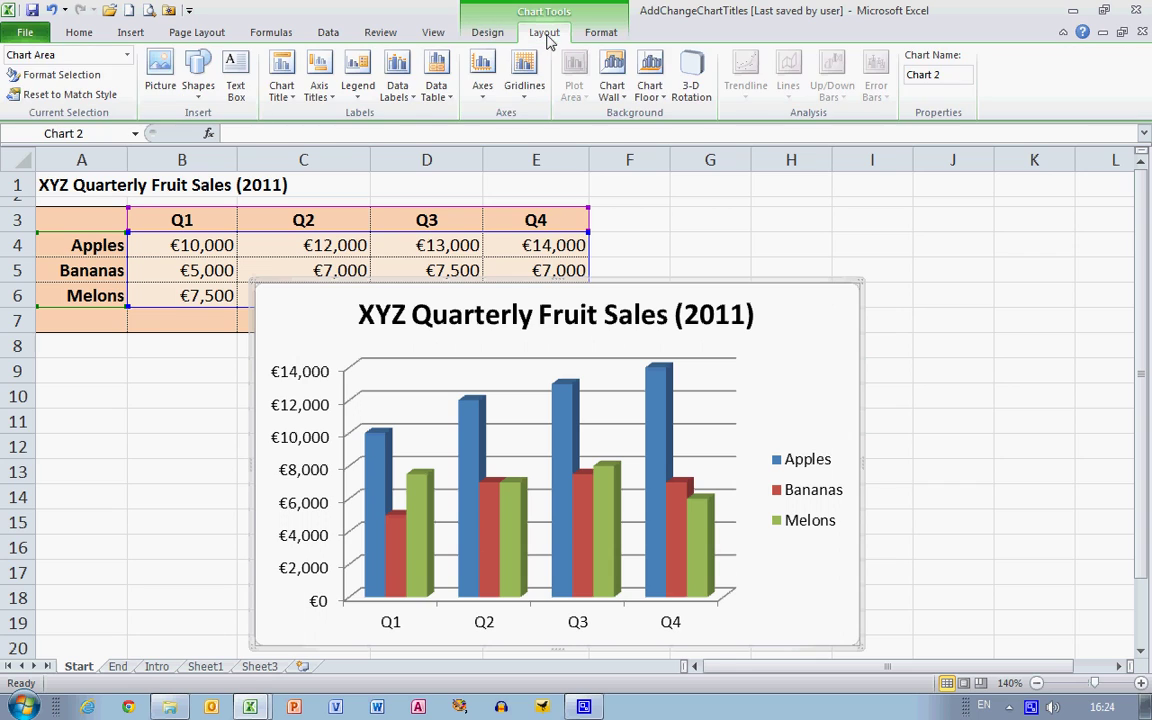
click(326, 104)
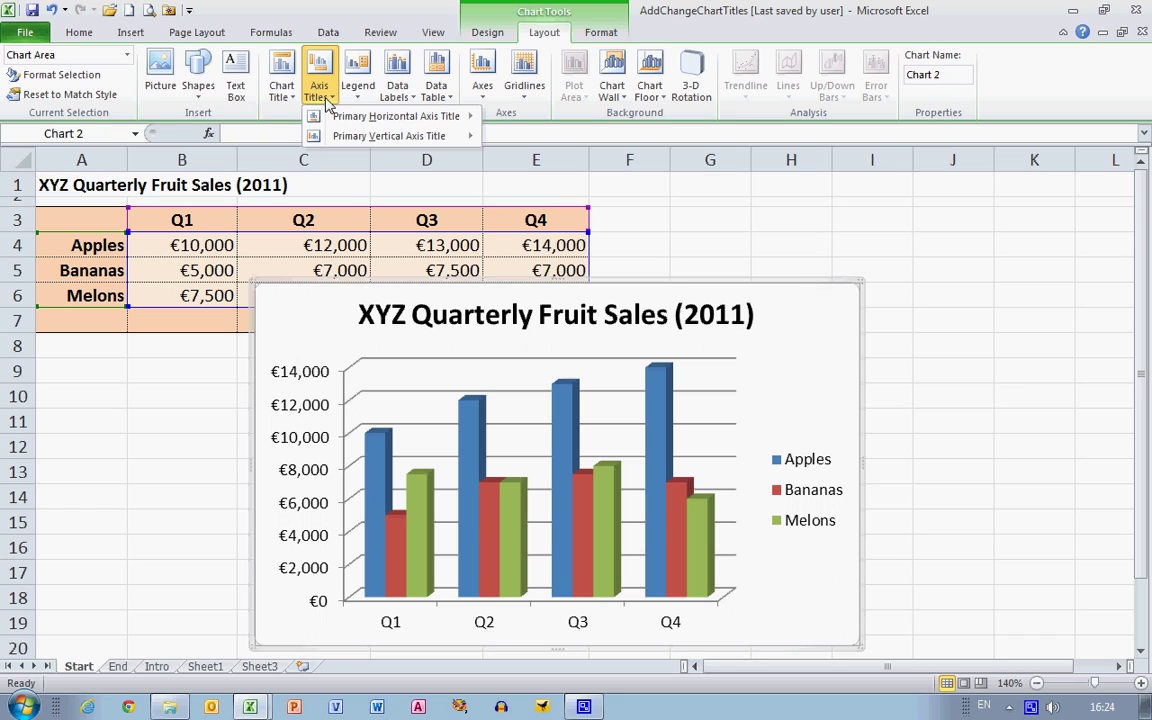
mouse_move(463, 122)
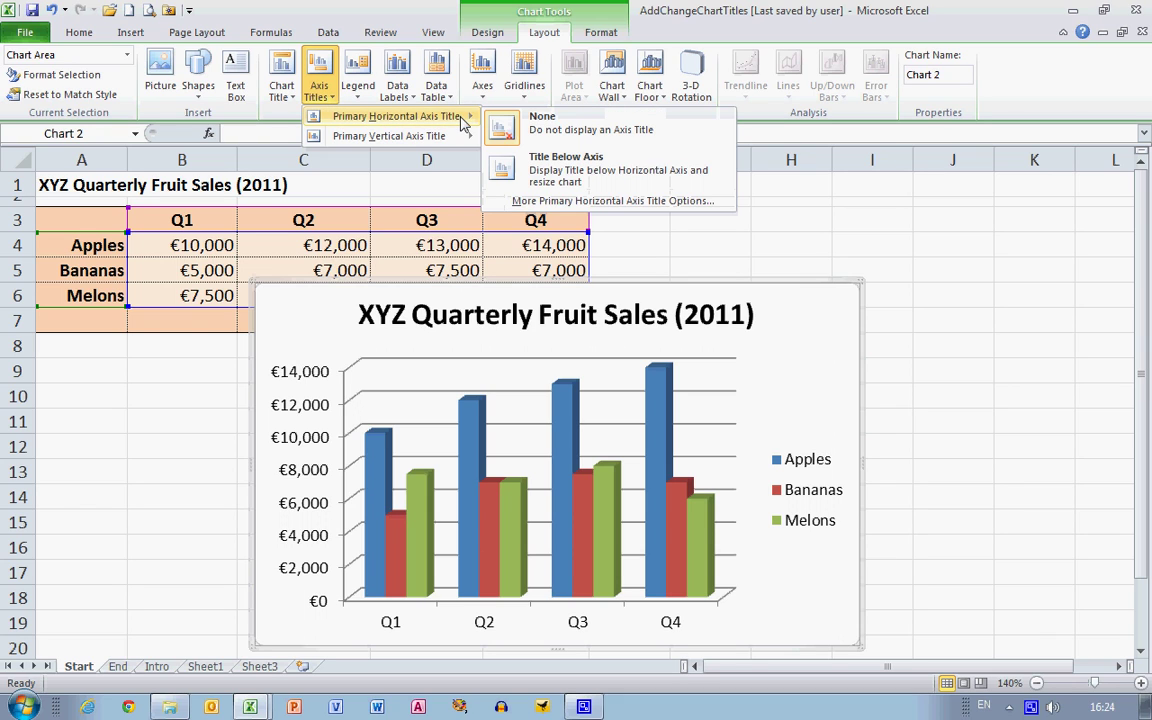
click(606, 176)
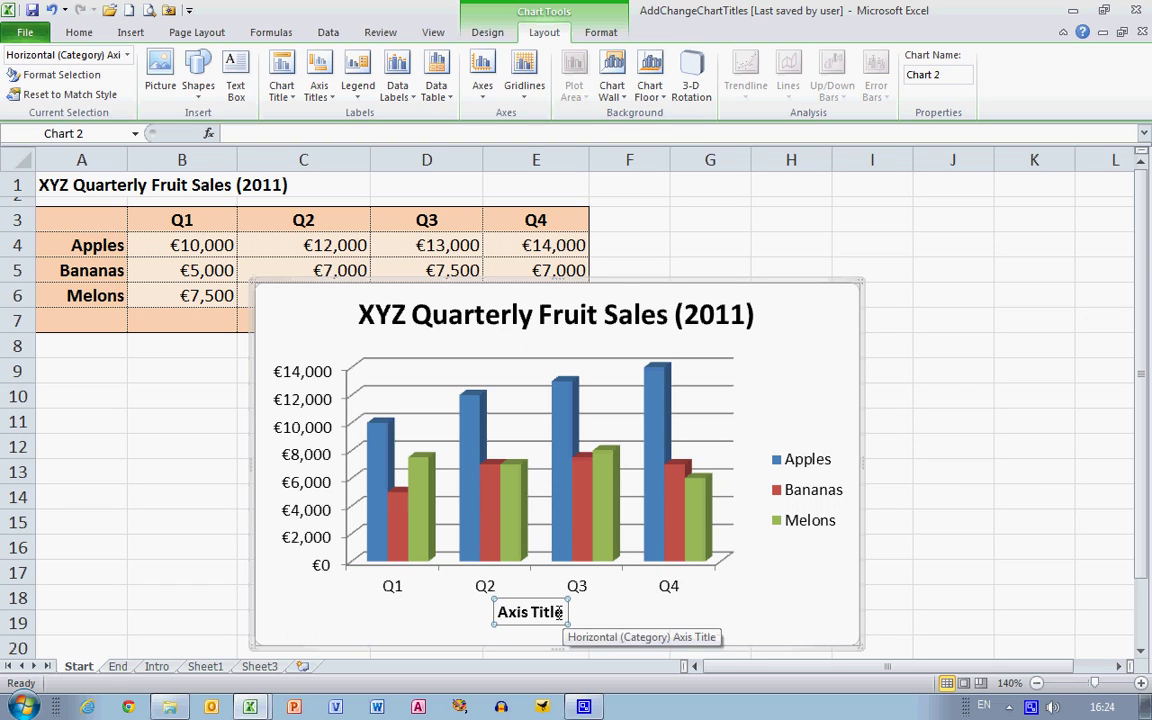
Step: Replace the horizontal axis title placeholder with 'Sales by Quarter'
click(562, 611)
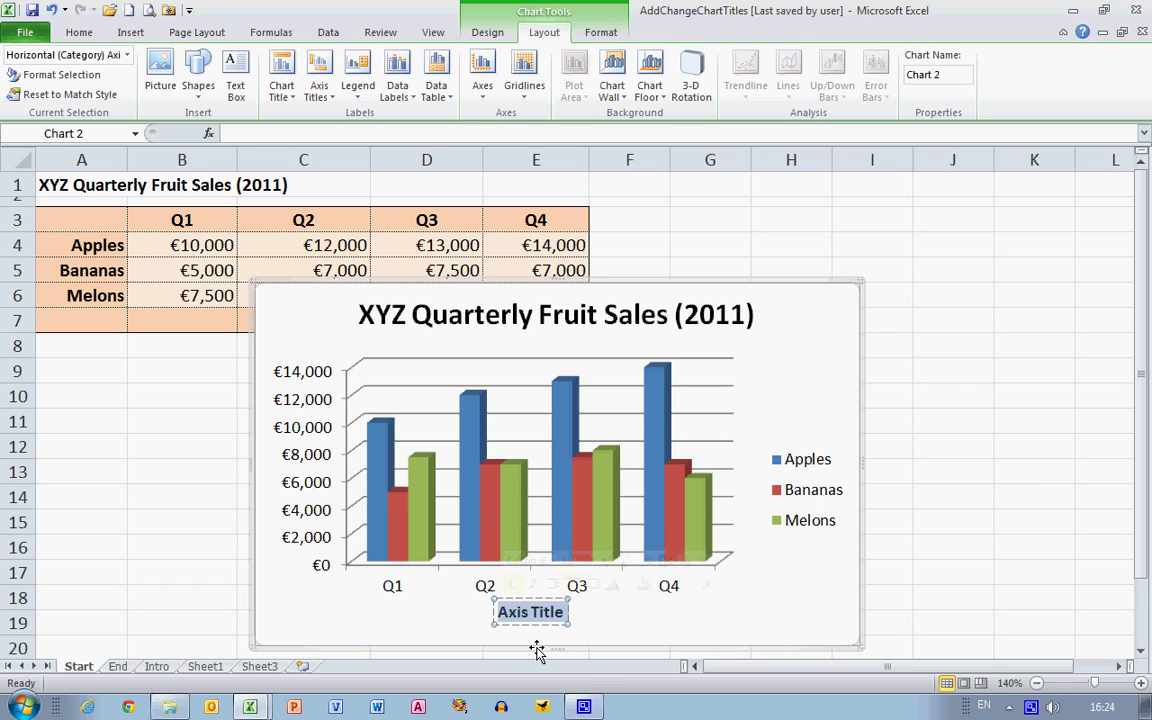
key(ctrl+a)
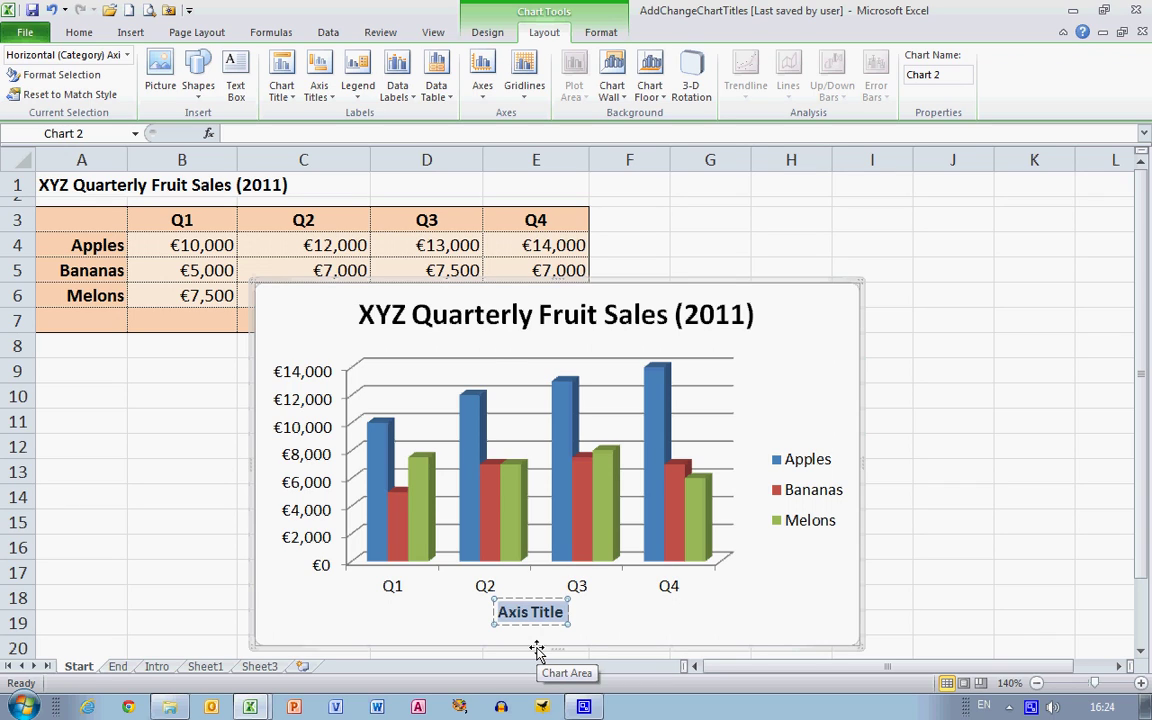
text(Sales by)
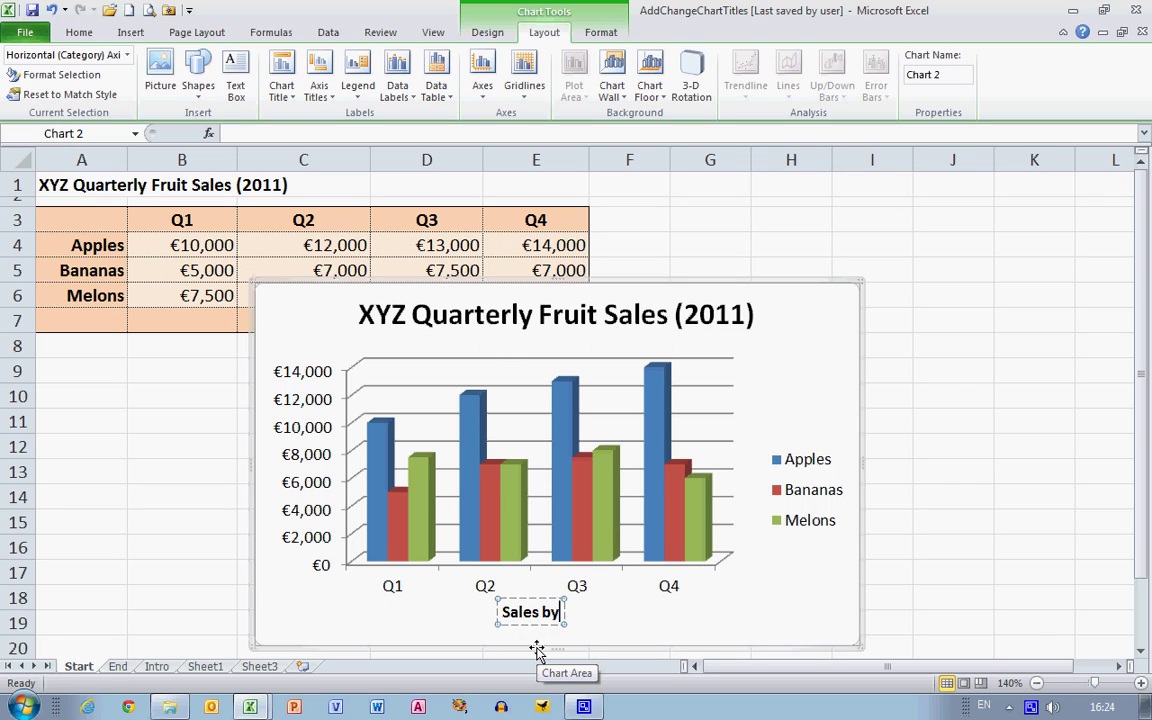
text( Quarter)
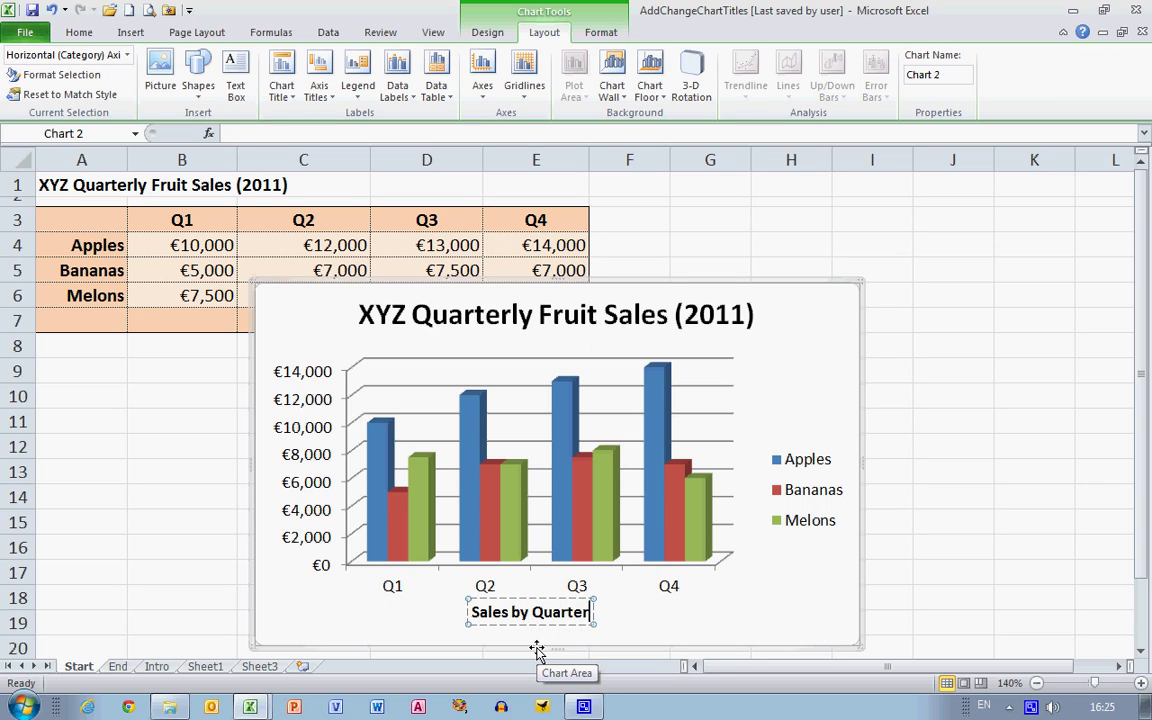
click(655, 618)
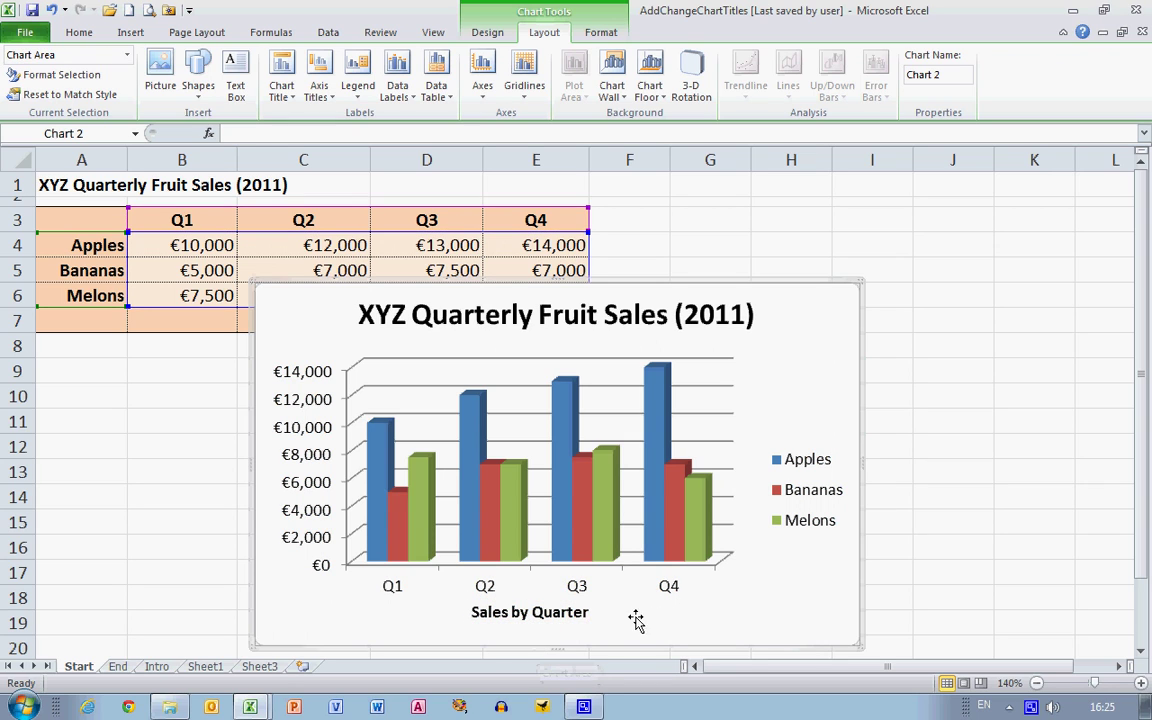
click(538, 614)
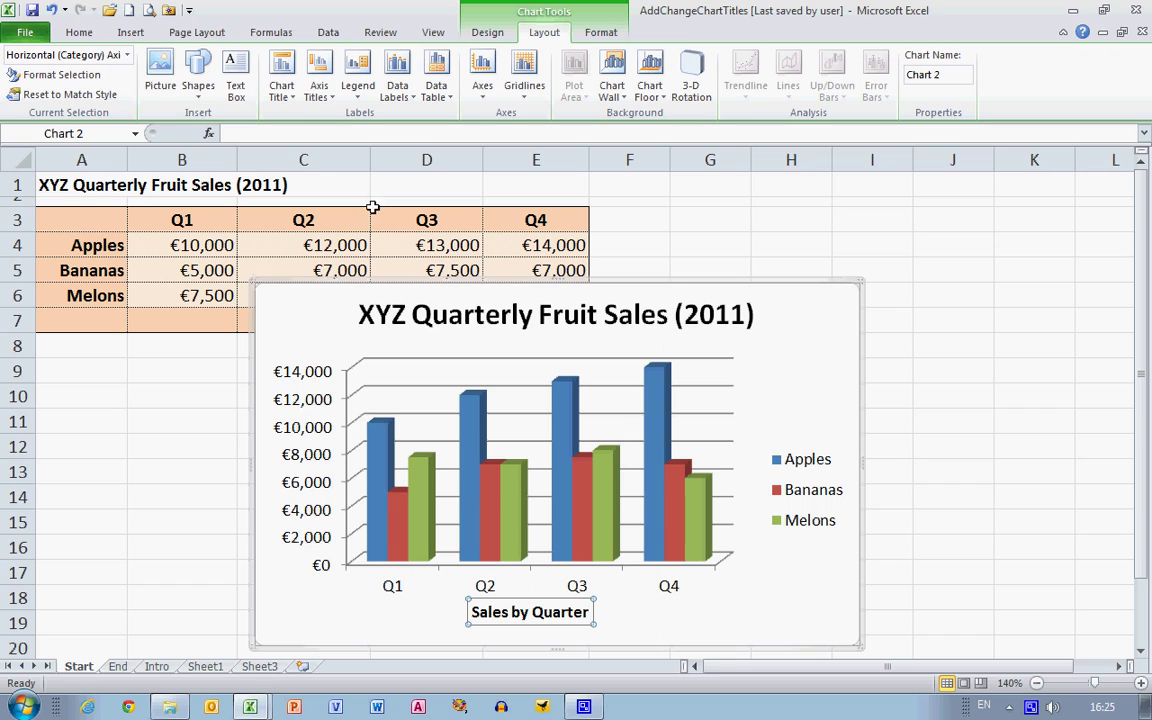
click(318, 88)
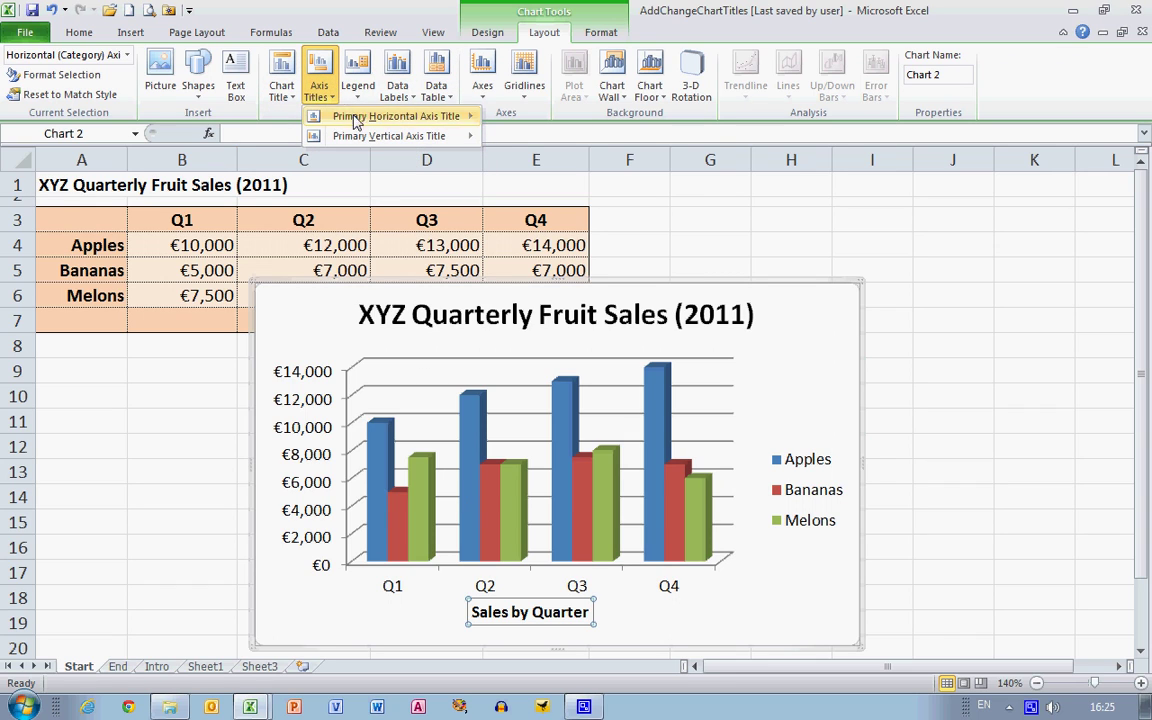
Step: Add a Horizontal Title on the primary vertical axis reading 'Revenue'
mouse_move(368, 141)
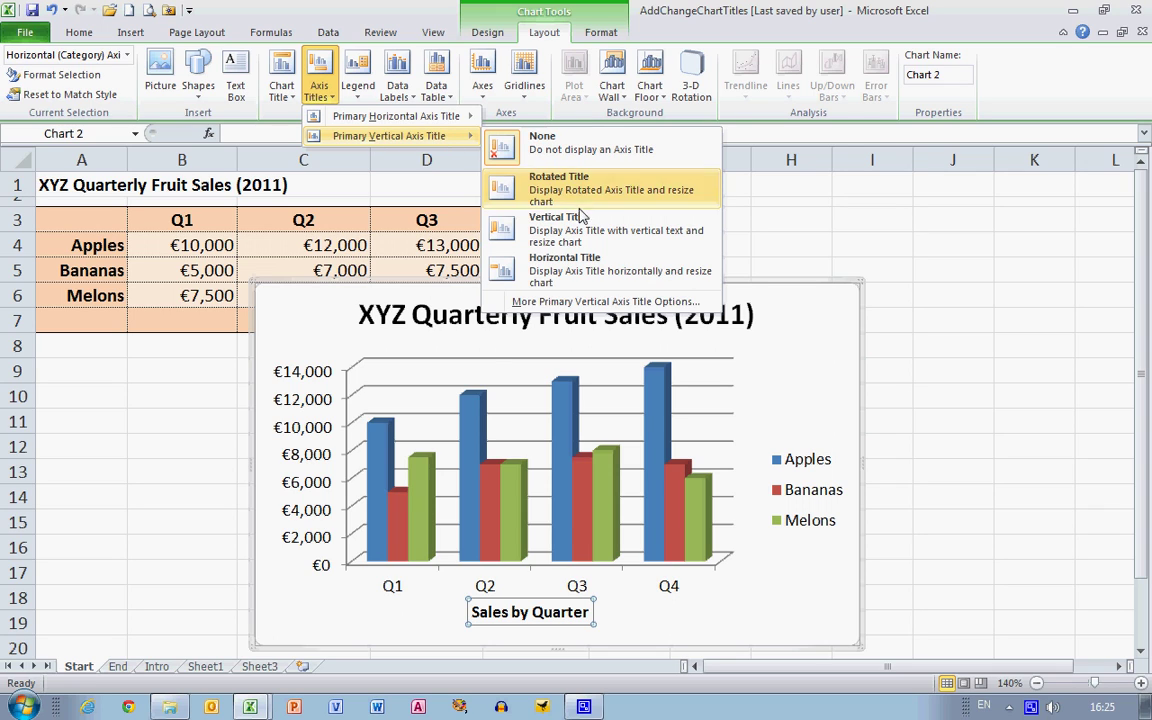
click(631, 276)
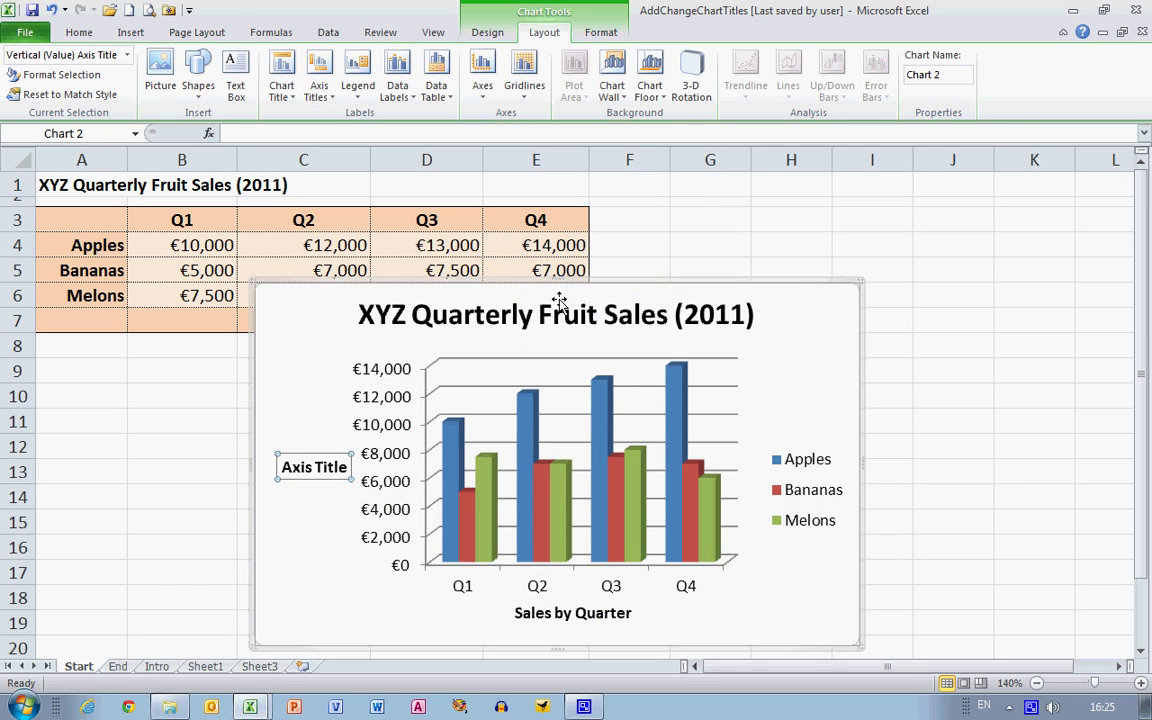
drag(347, 467, 278, 467)
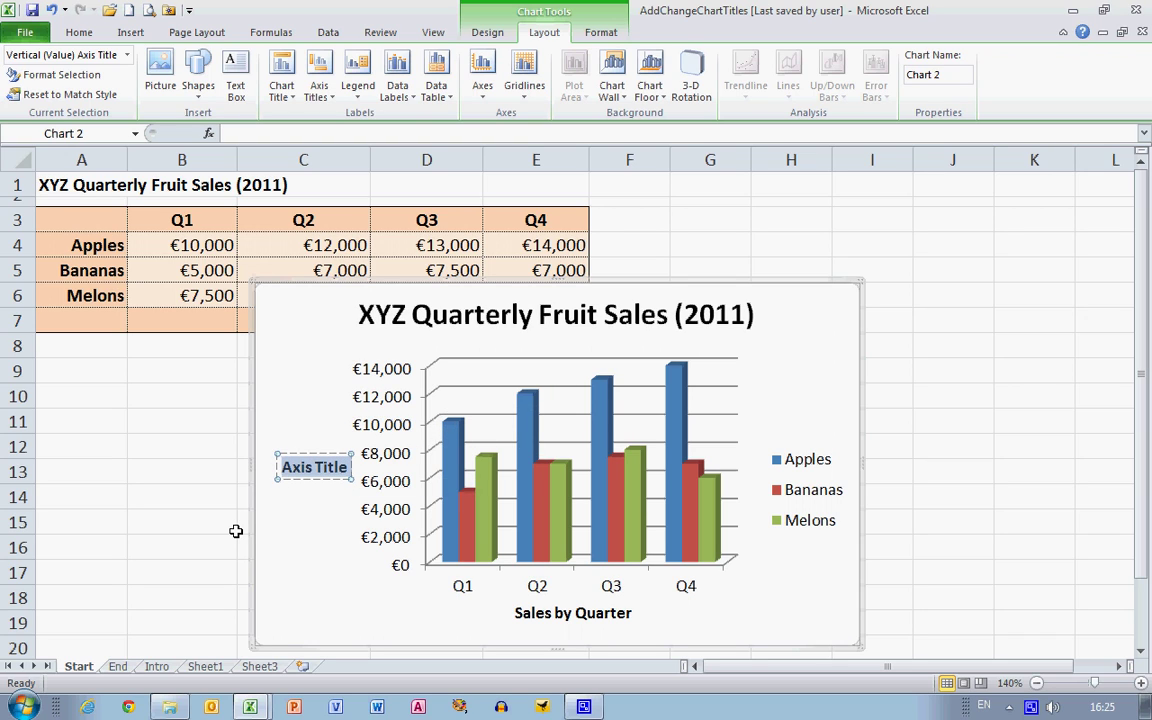
text(Revenue)
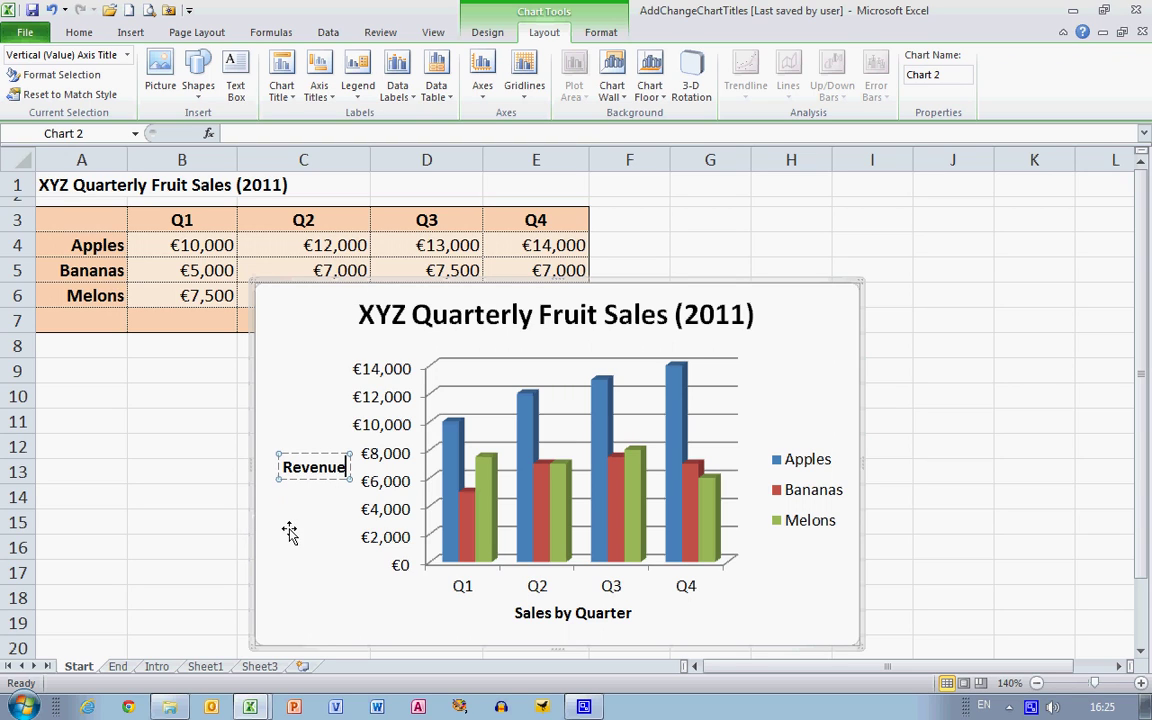
click(321, 580)
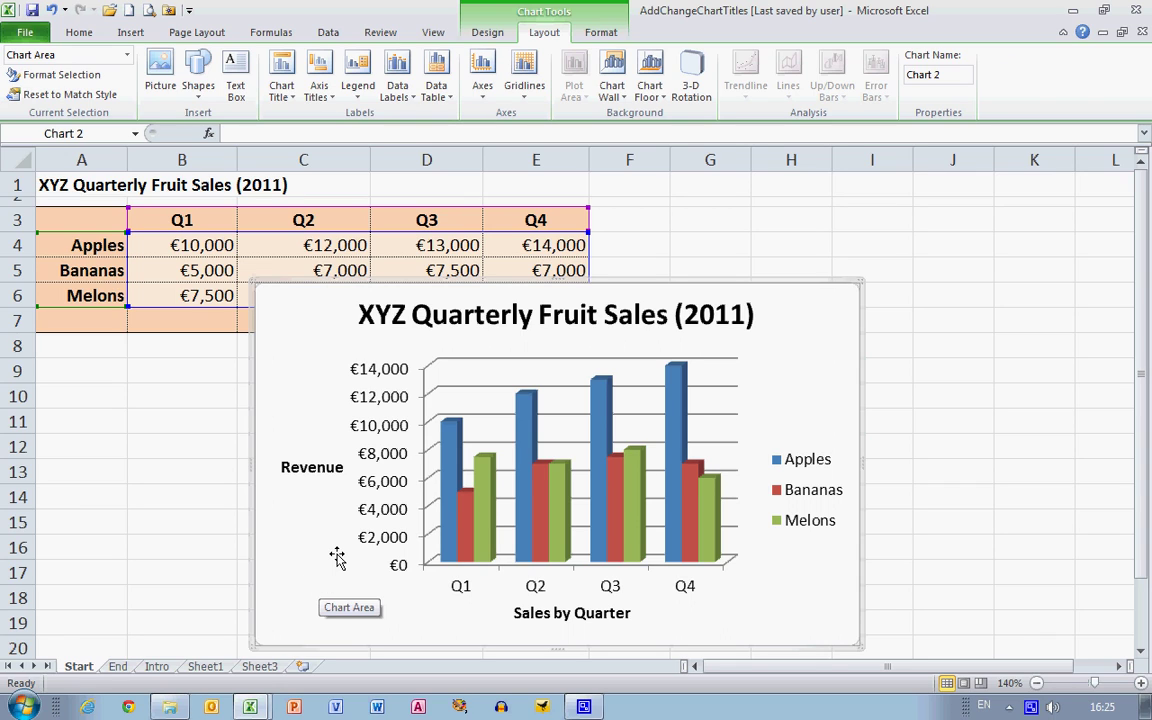
Step: Delete 'XYZ' so the chart title reads 'Quarterly Fruit Sales (2011)'
click(497, 314)
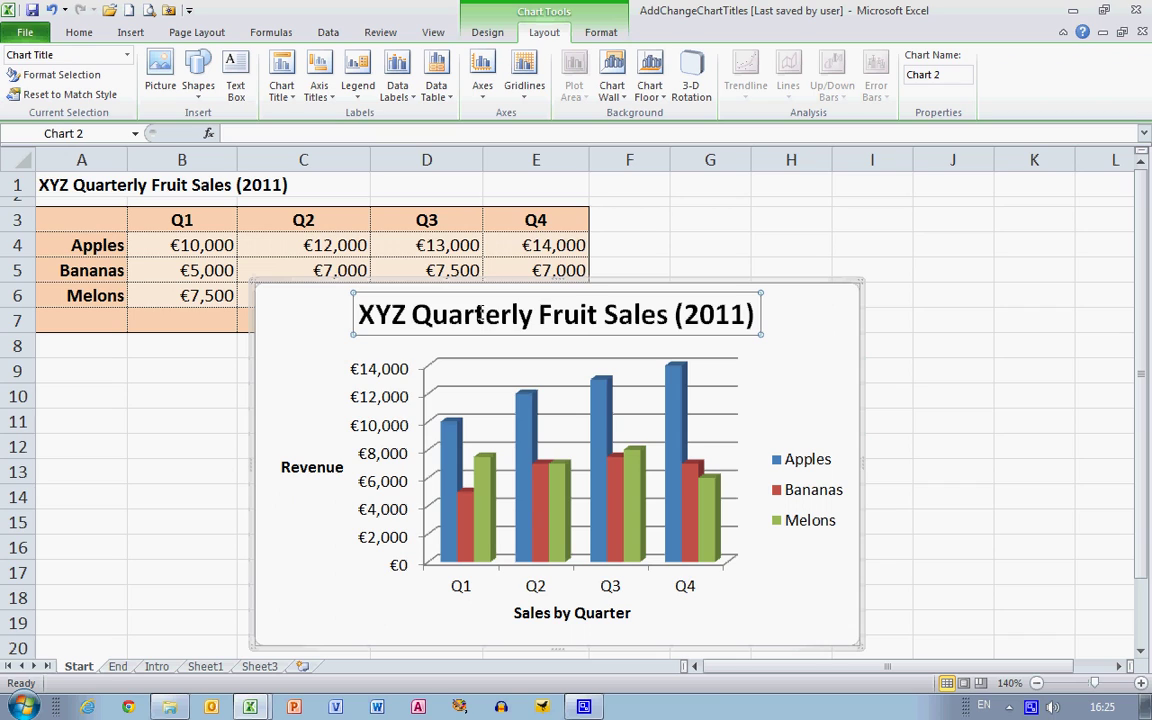
double_click(518, 314)
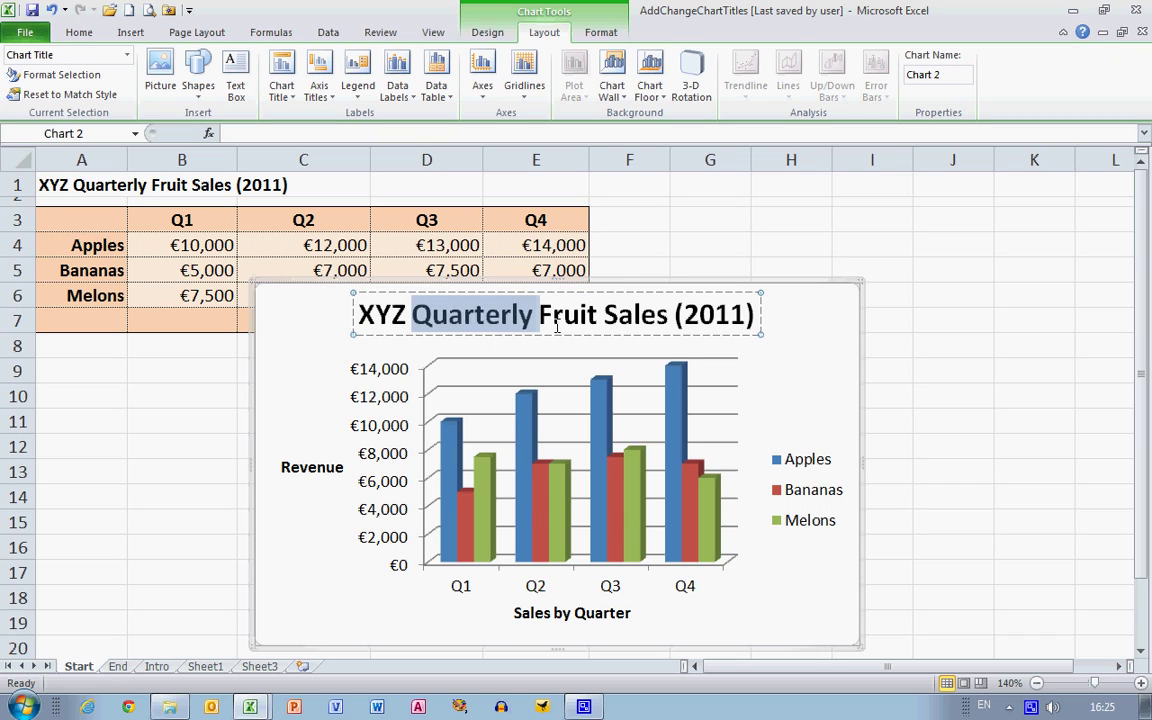
key(Left)
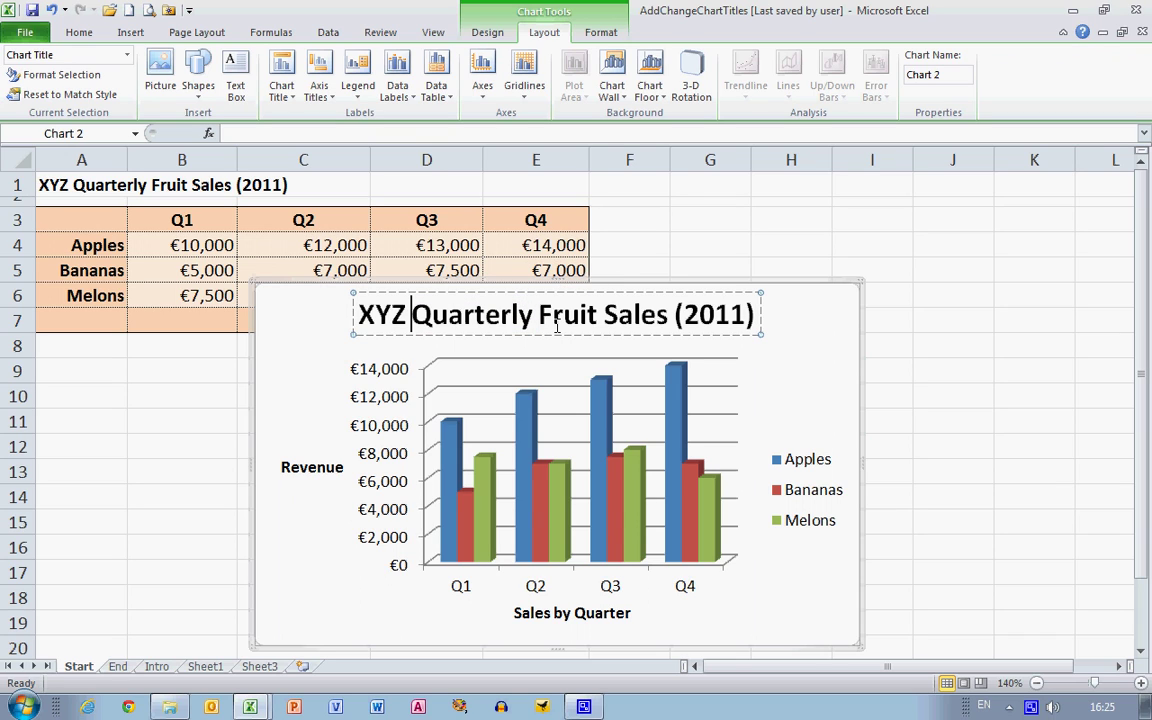
key(BackSpace)
key(BackSpace)
key(BackSpace)
key(BackSpace)
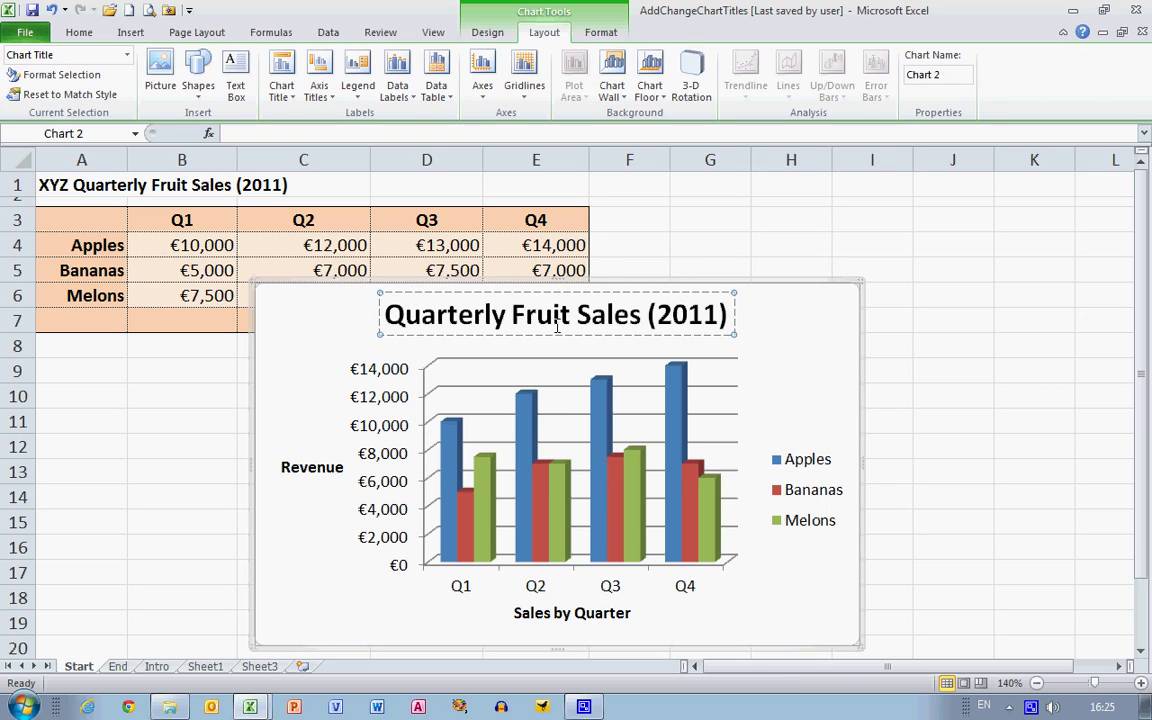
click(806, 314)
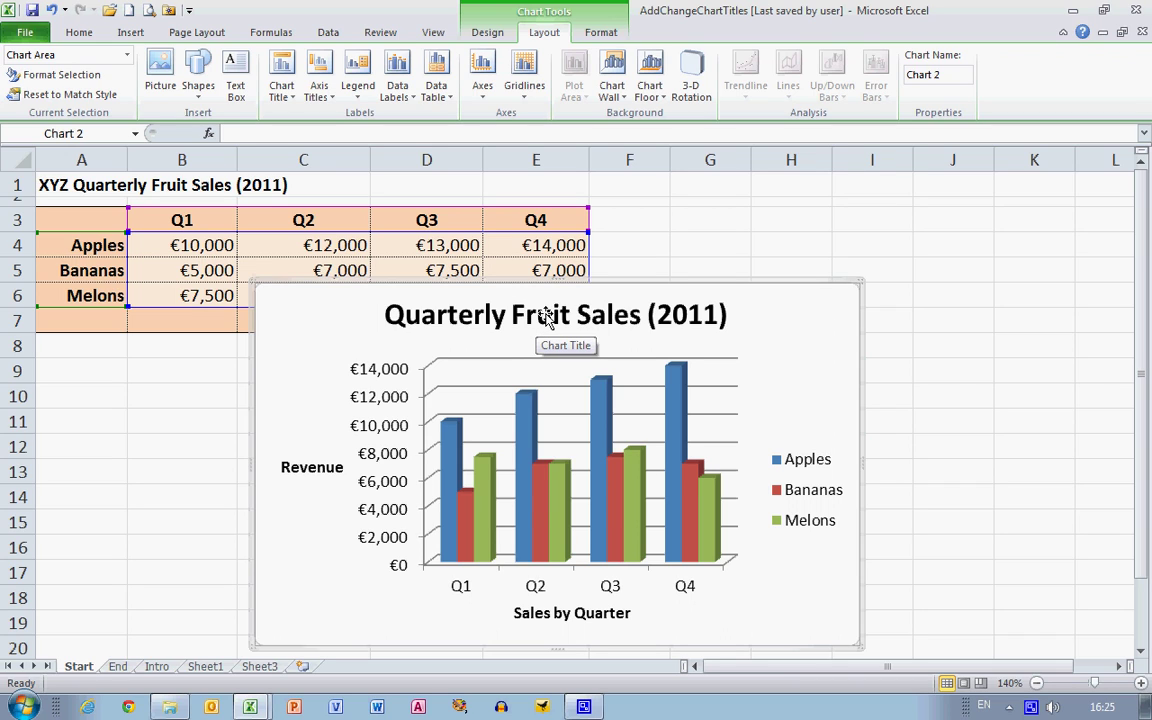
Step: Set the Revenue and Sales by Quarter axis titles to 14 pt font size
click(304, 467)
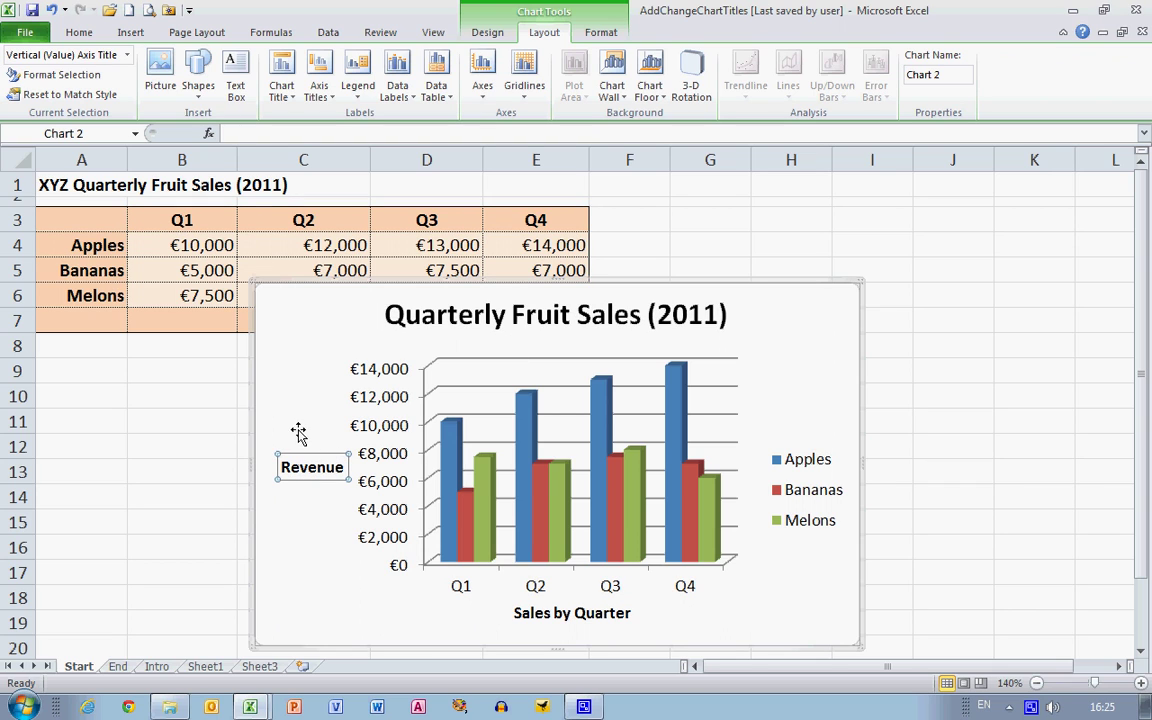
click(78, 32)
click(273, 62)
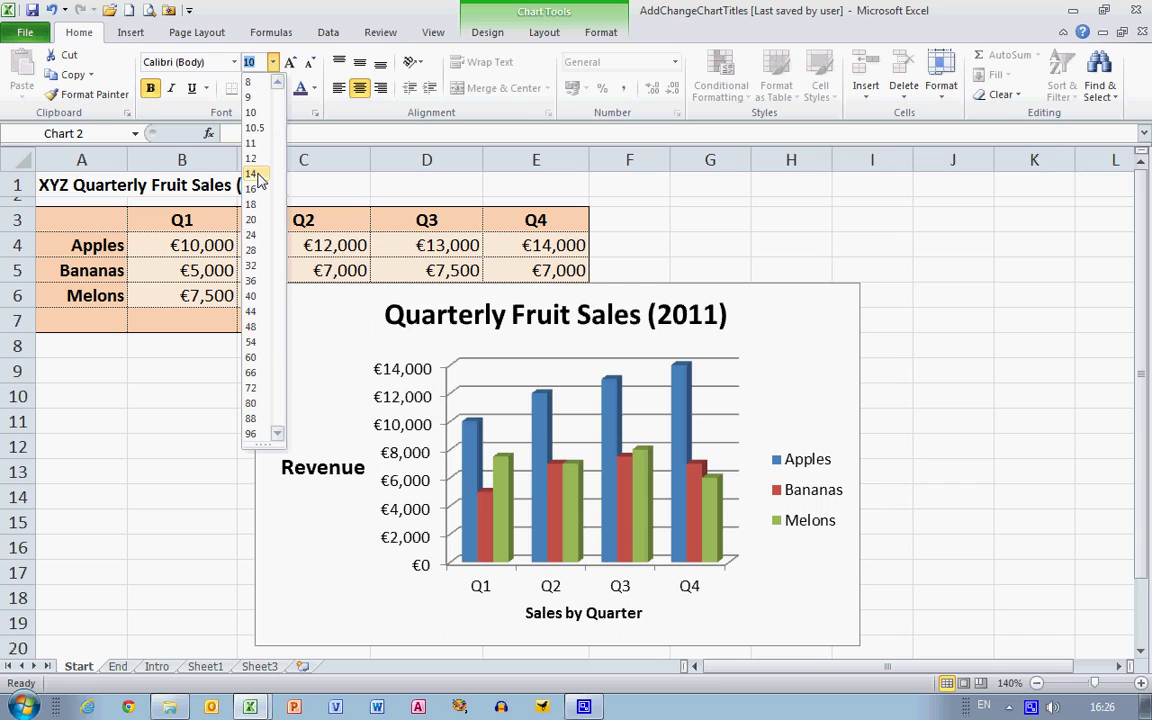
click(257, 176)
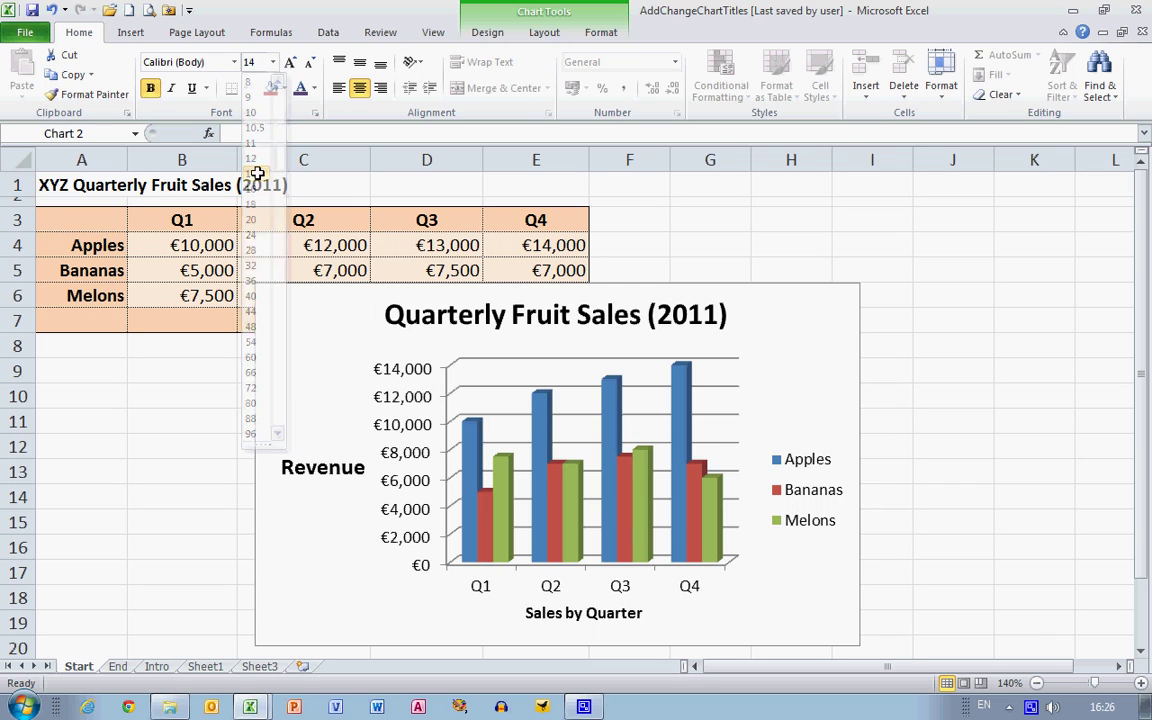
click(598, 607)
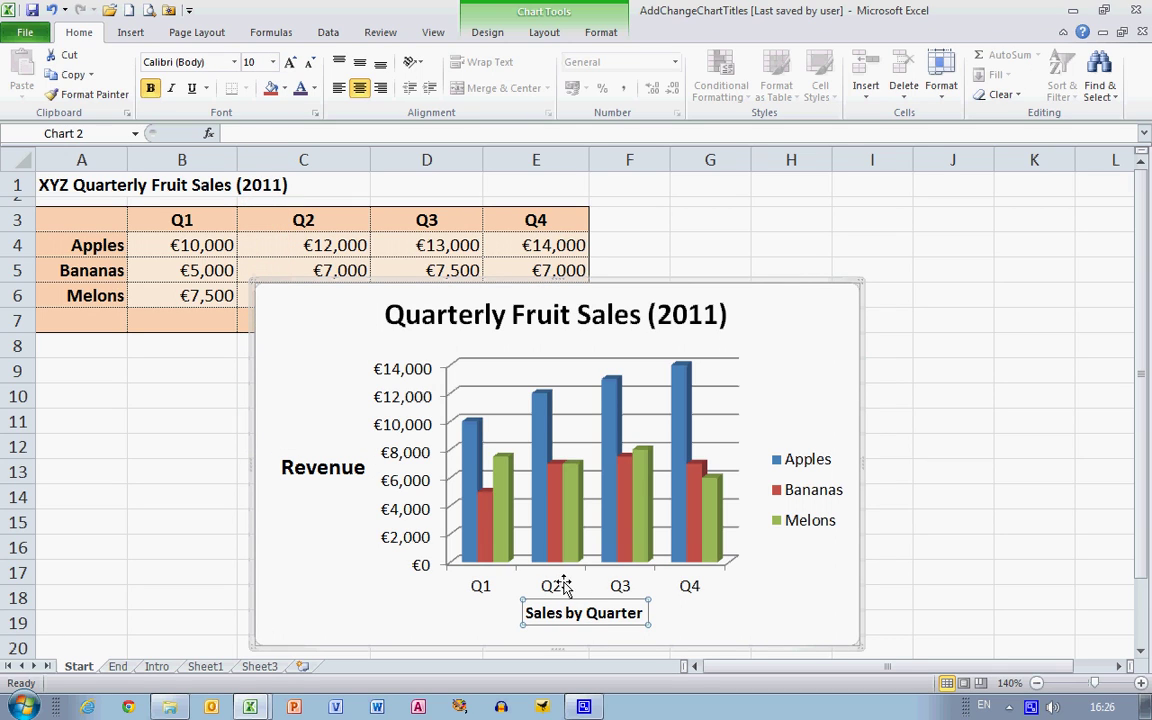
click(273, 62)
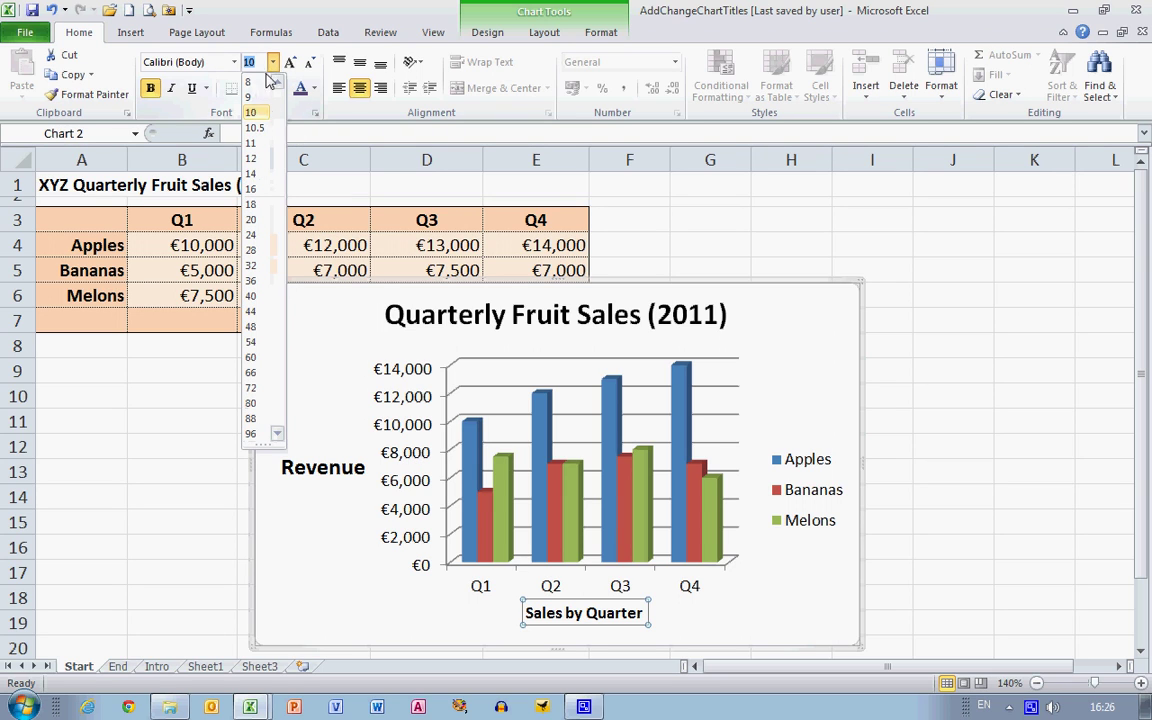
click(262, 176)
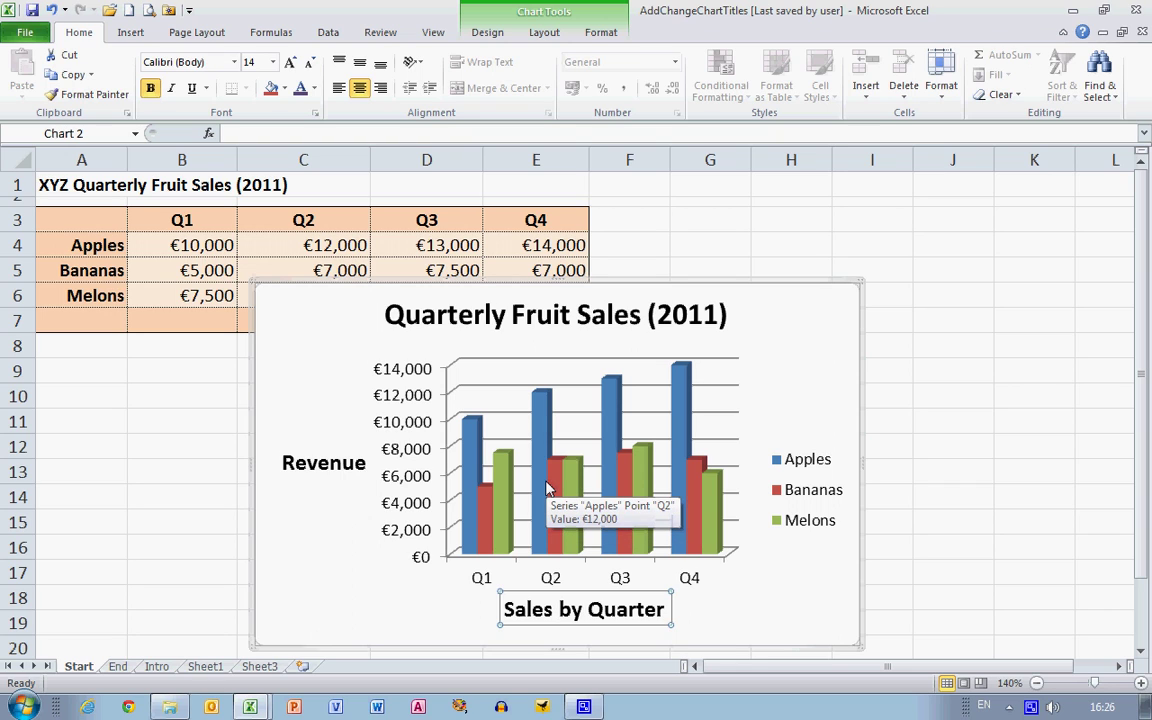
Step: Move the legend down to the chart's lower right and set its text to 8 pt
click(826, 452)
drag(826, 452, 827, 548)
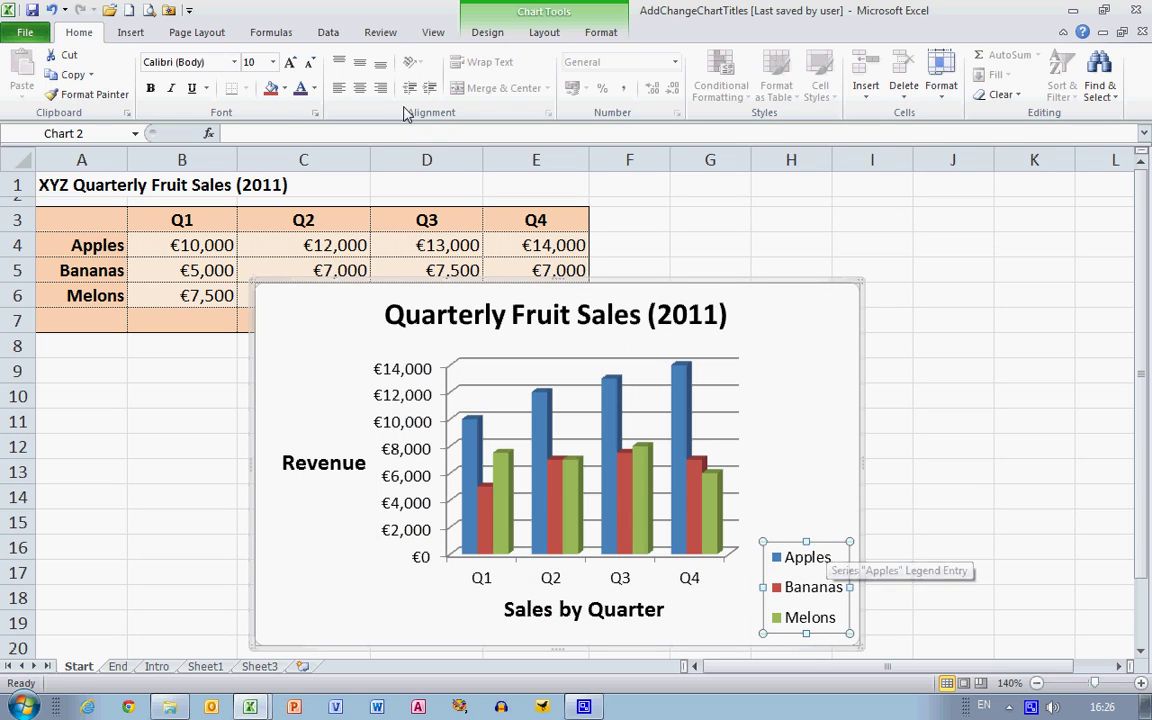
click(272, 62)
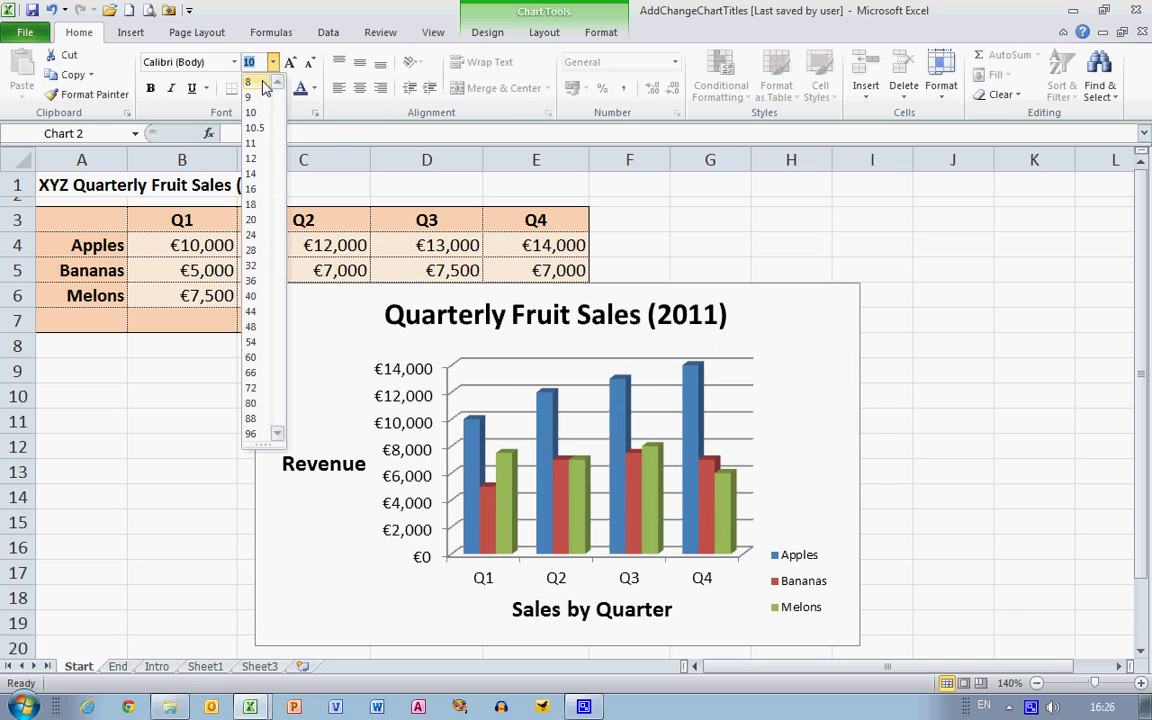
click(263, 84)
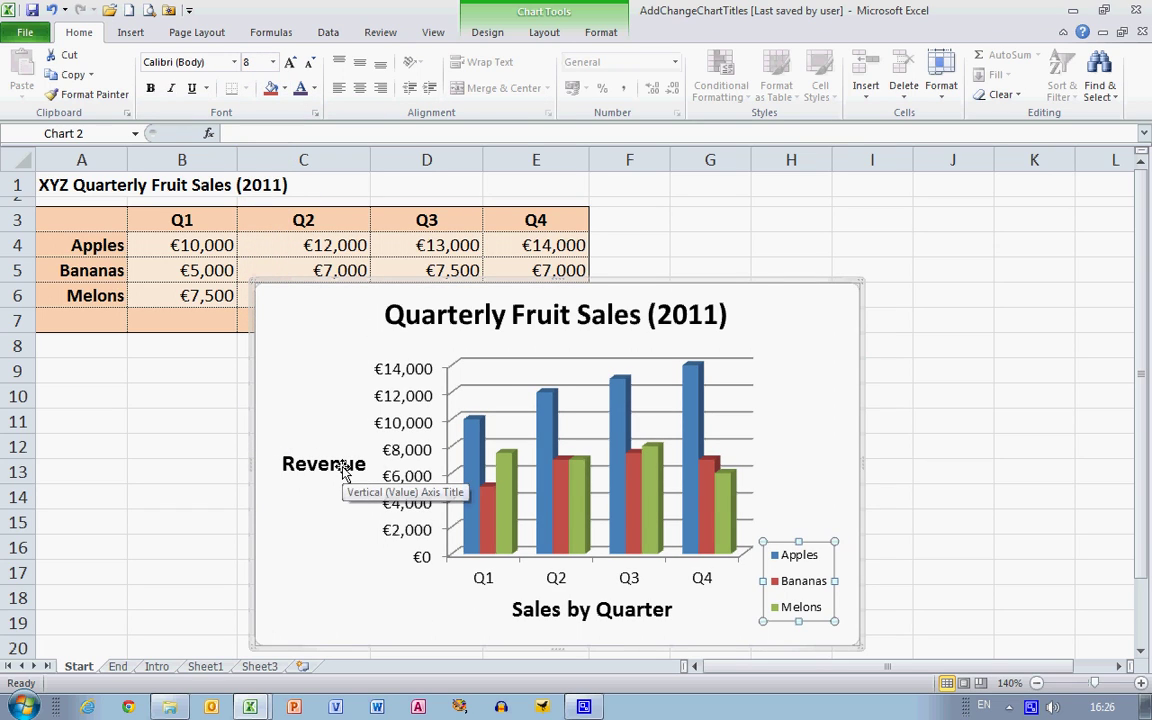
click(590, 315)
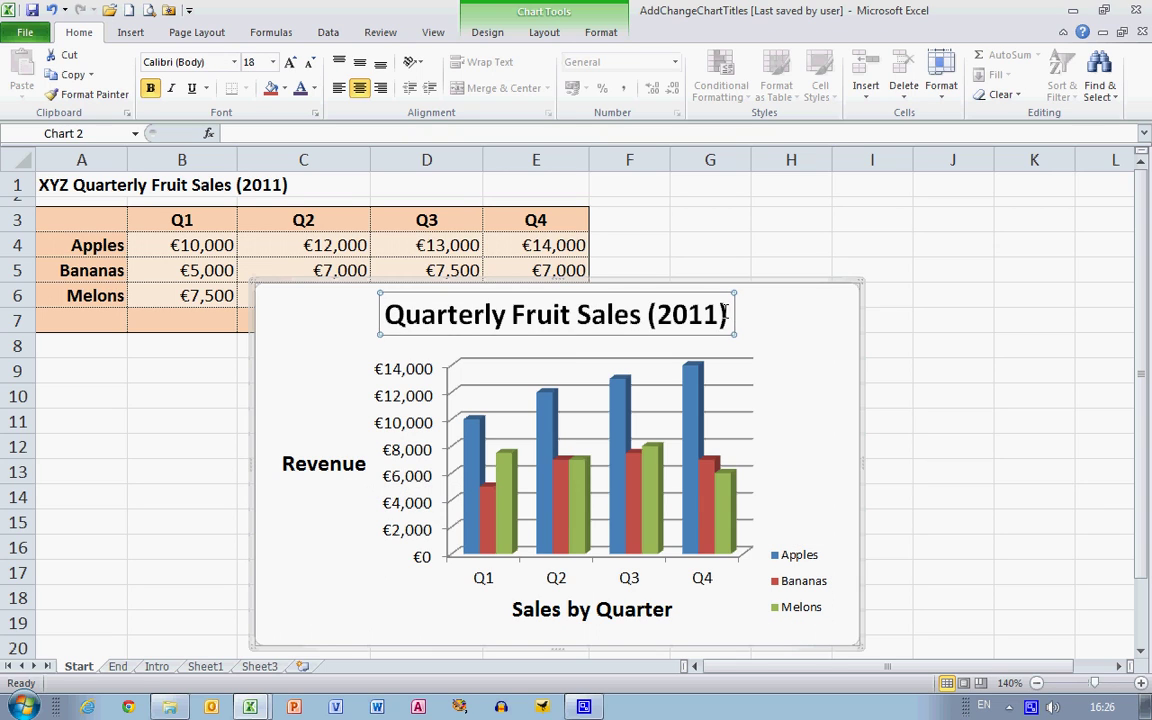
Step: Make the chart title text red and italic
drag(728, 314, 512, 314)
drag(720, 314, 386, 314)
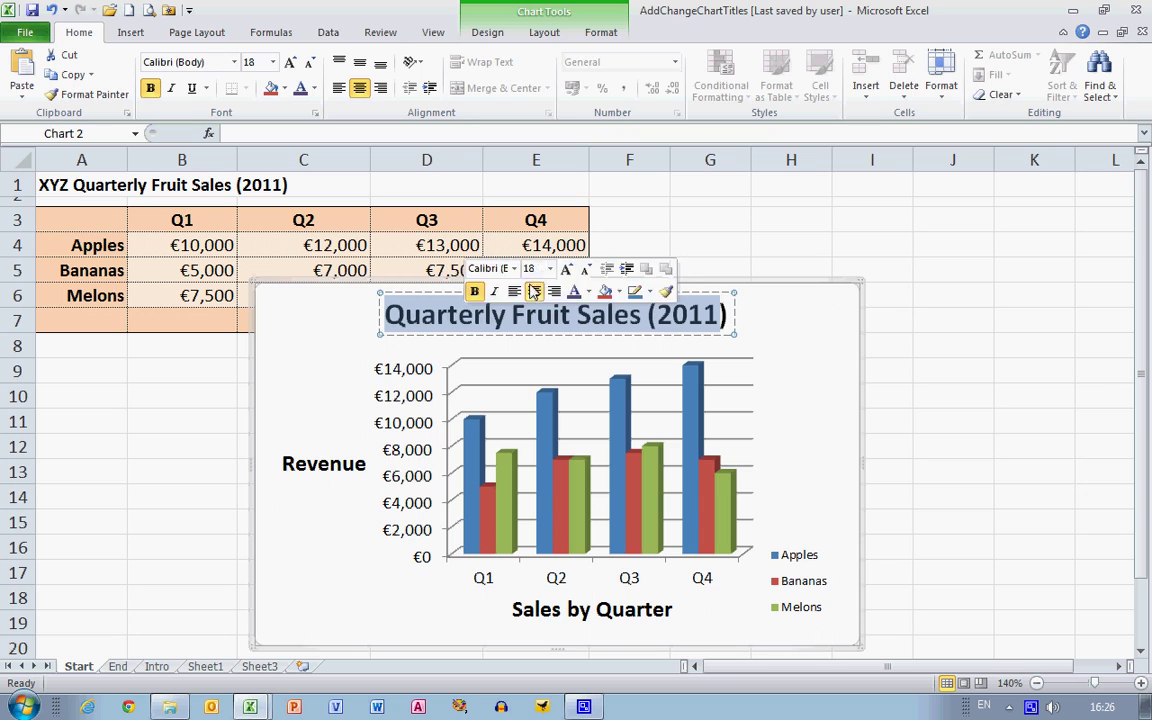
click(313, 89)
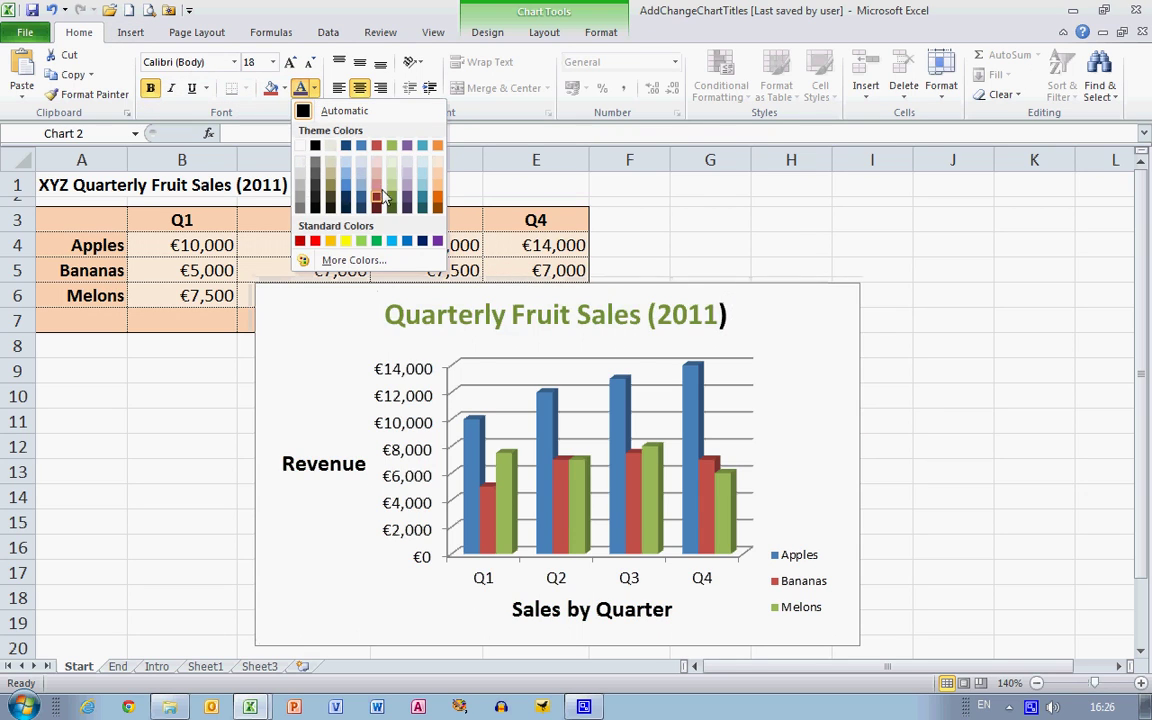
click(314, 243)
click(722, 315)
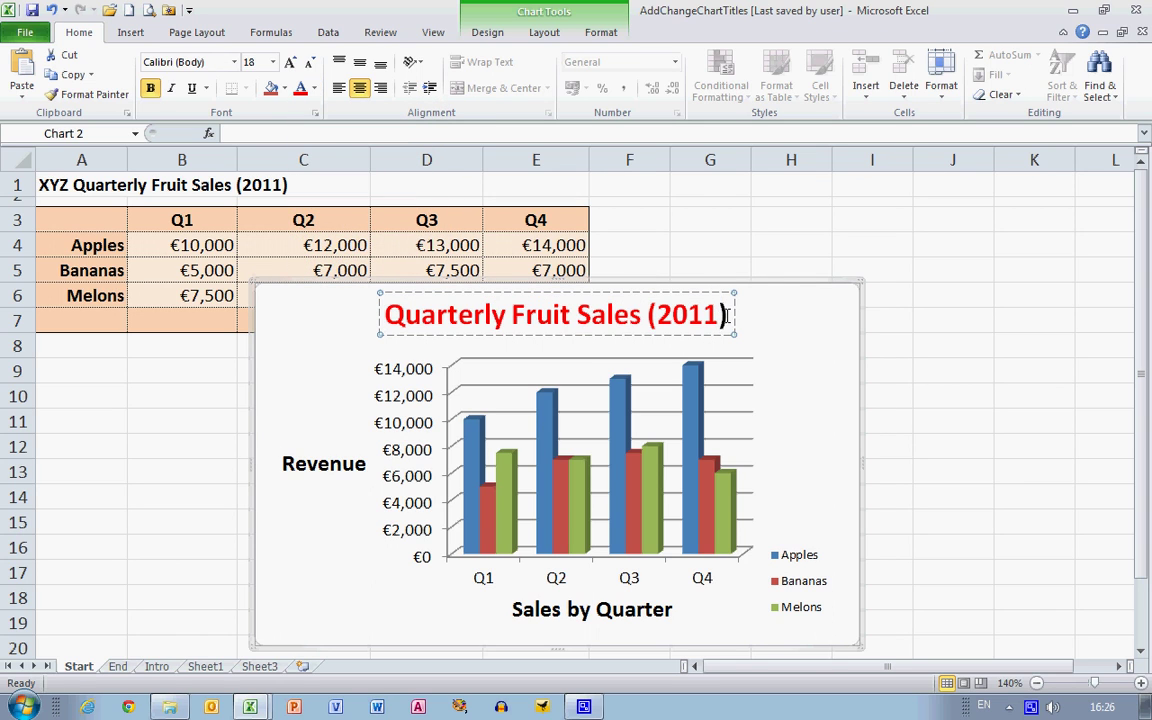
drag(726, 315, 385, 315)
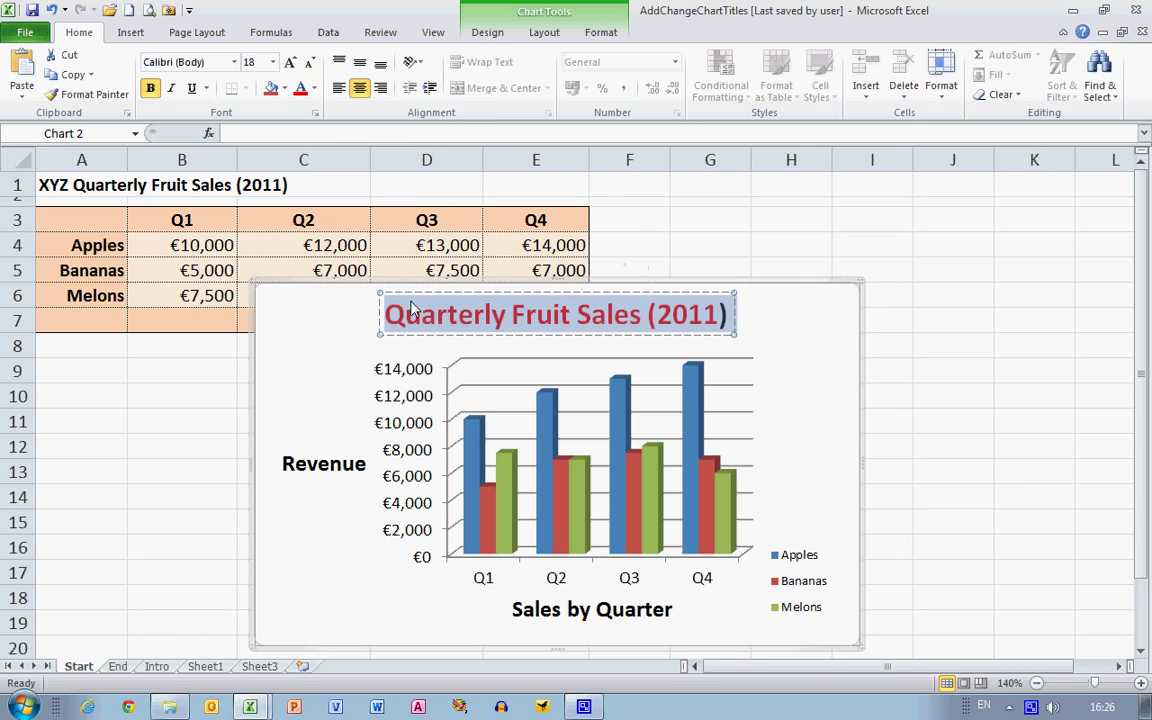
click(172, 89)
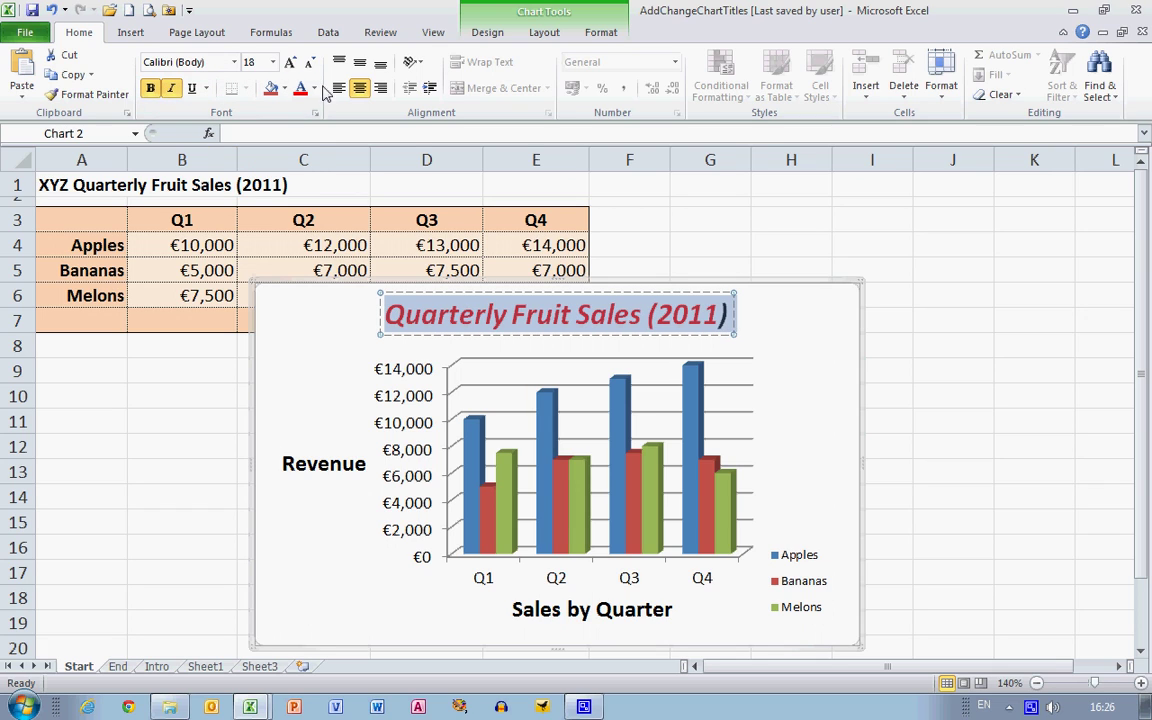
Step: Italicise the Revenue and Sales by Quarter axis titles
click(347, 462)
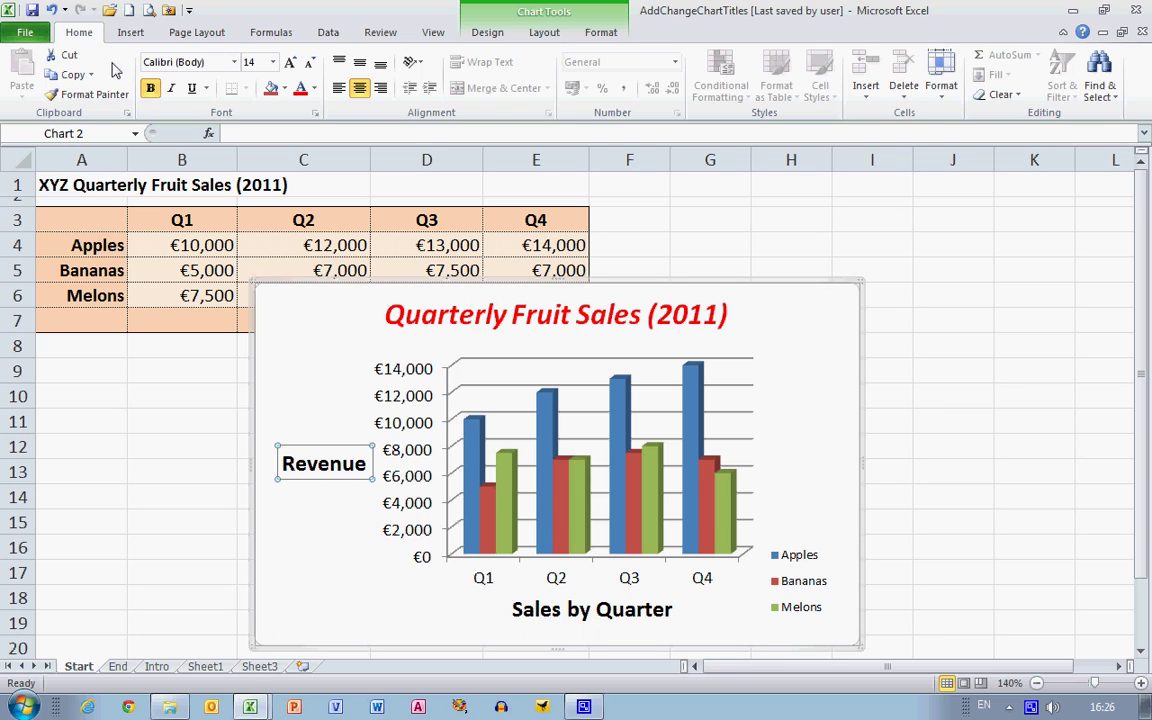
click(170, 88)
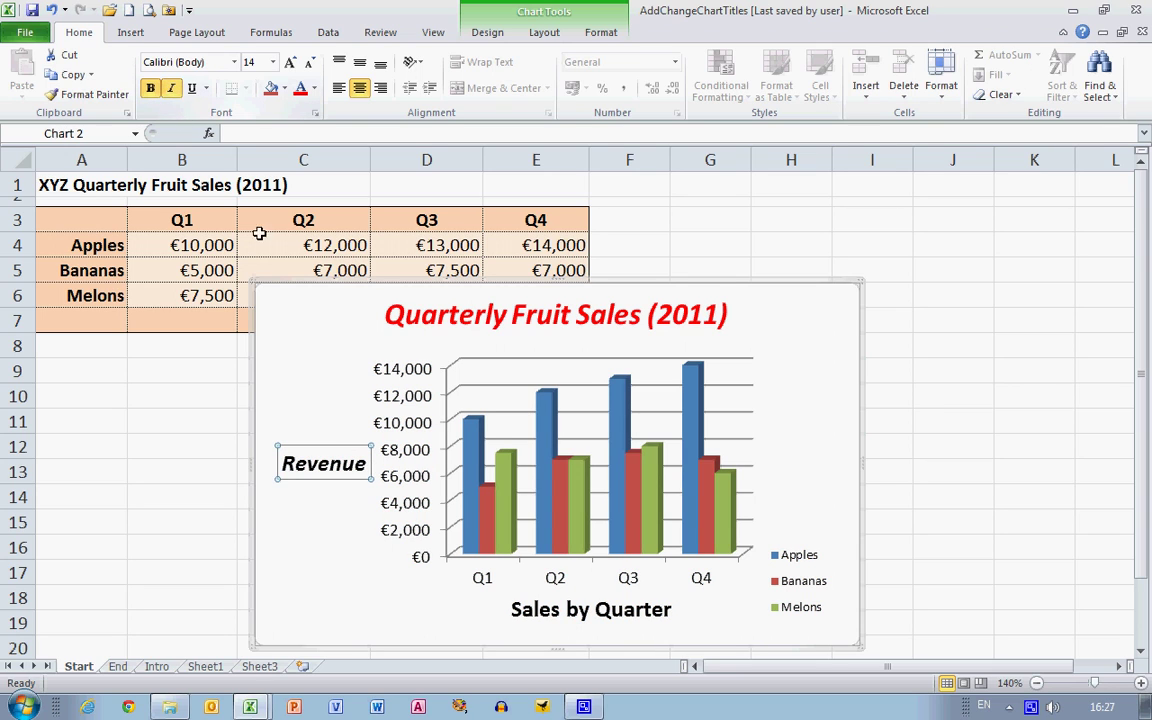
click(595, 609)
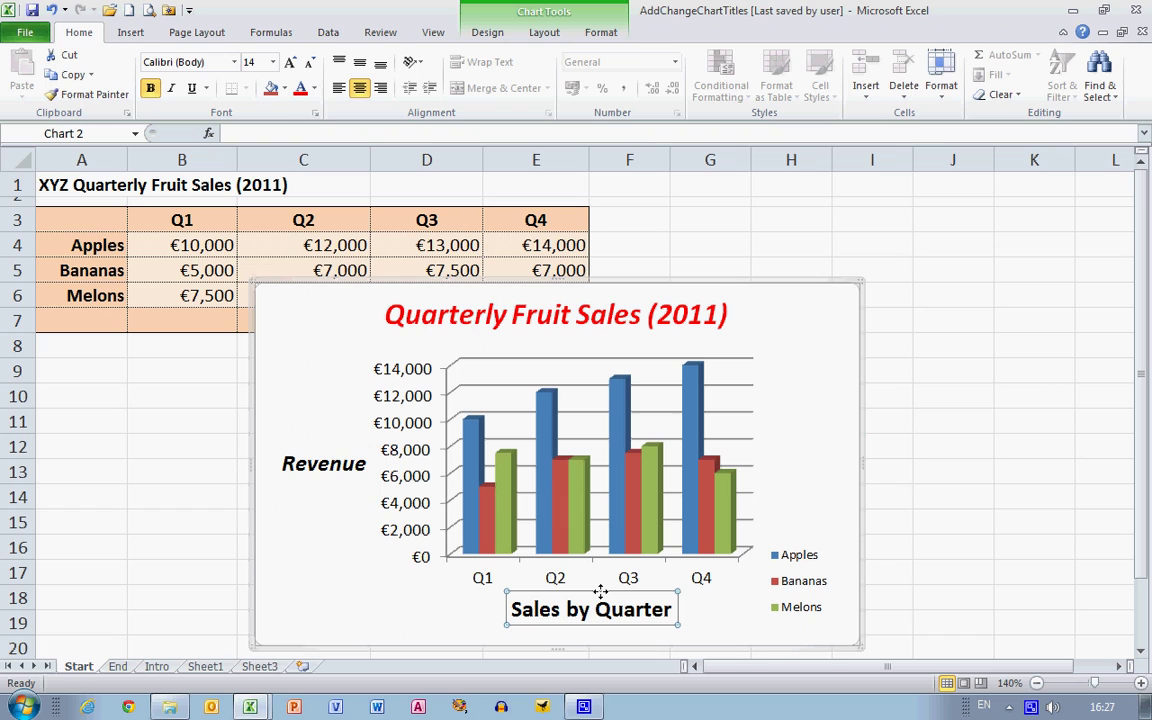
click(170, 88)
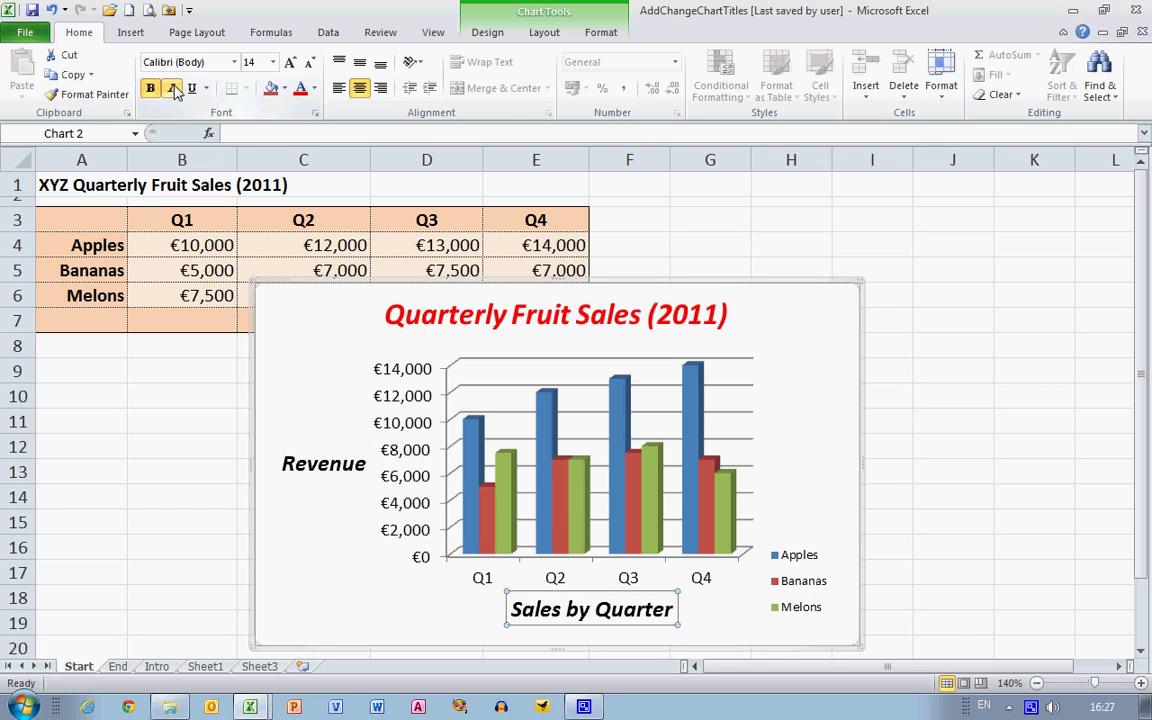
click(311, 596)
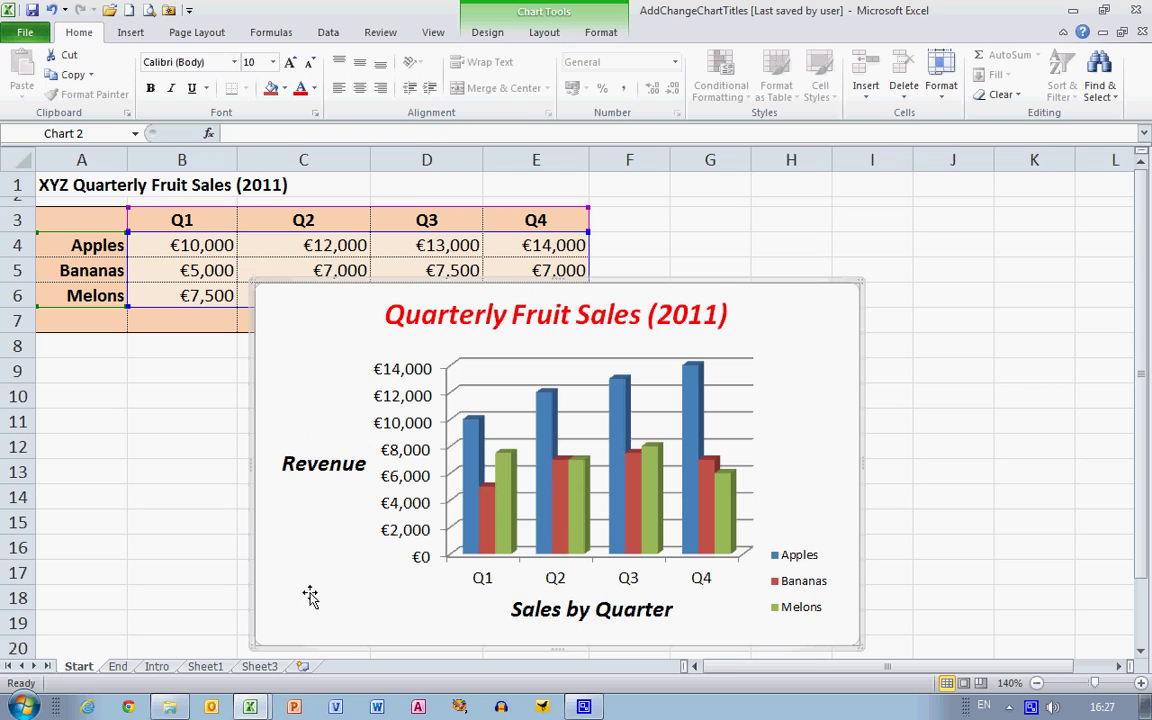
Step: Click an empty worksheet cell to deselect the finished chart
click(116, 622)
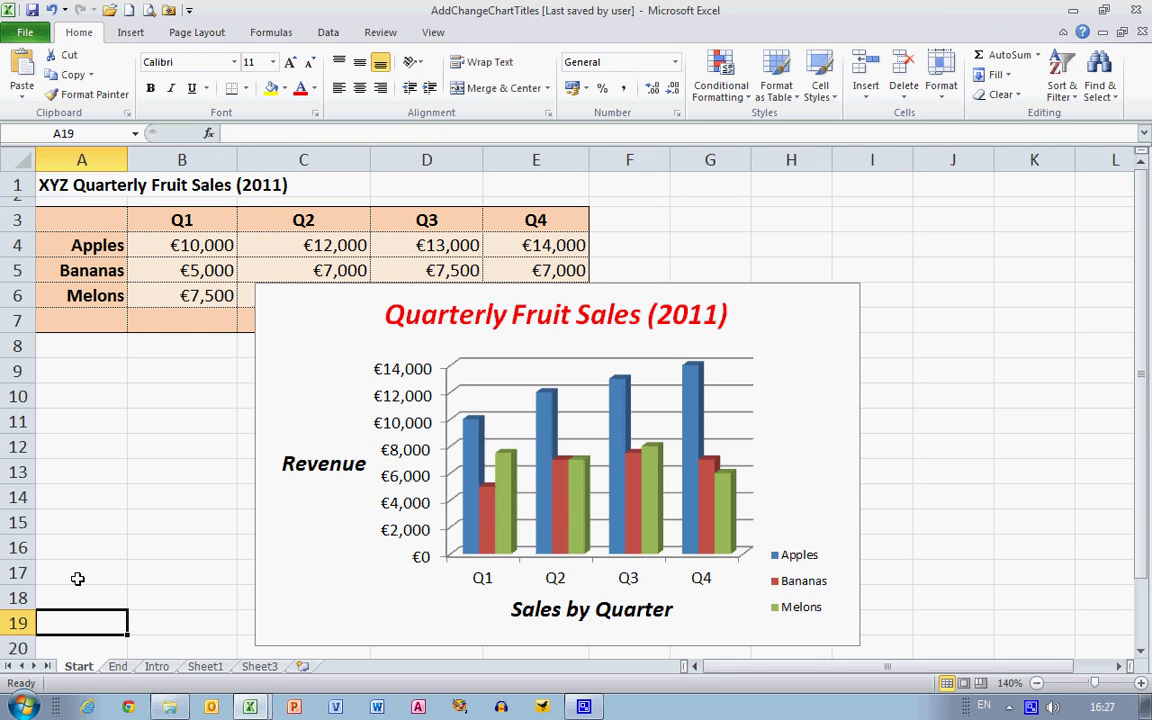